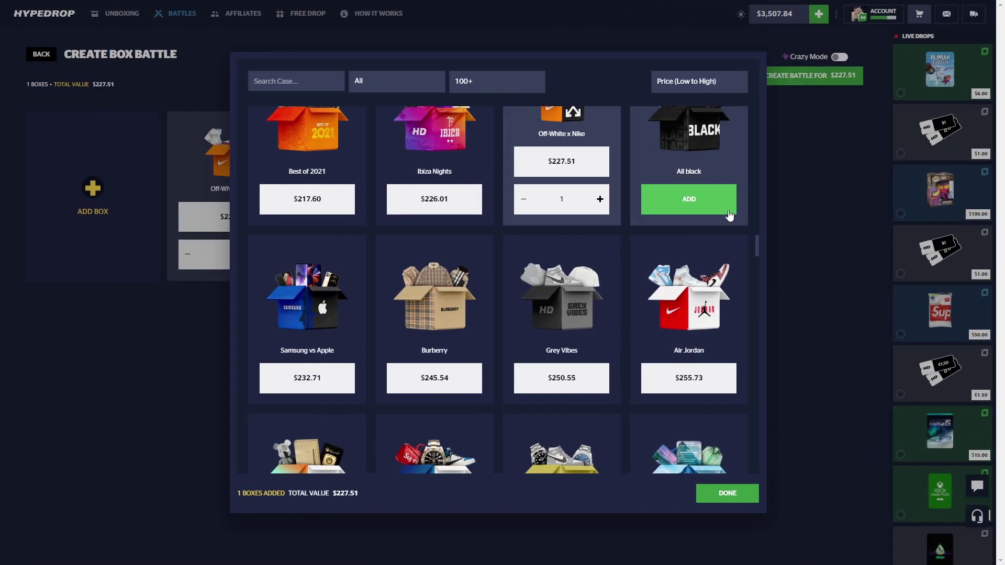
Step: Create the $708.51 three-box battle with the All black box and play it against PVP Bot #2
{"action": "left_click", "coordinate": [727, 210]}
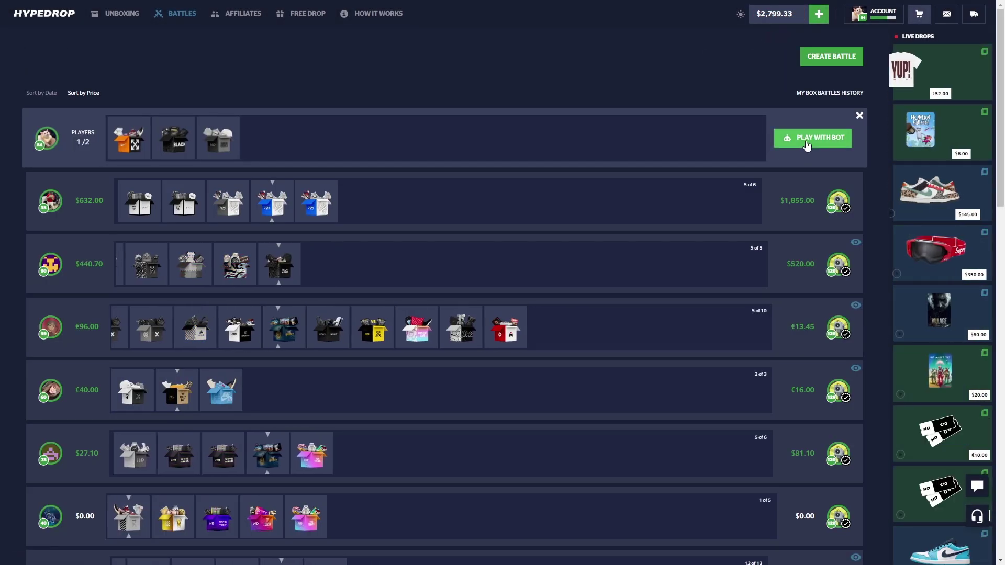
{"action": "left_click", "coordinate": [808, 146]}
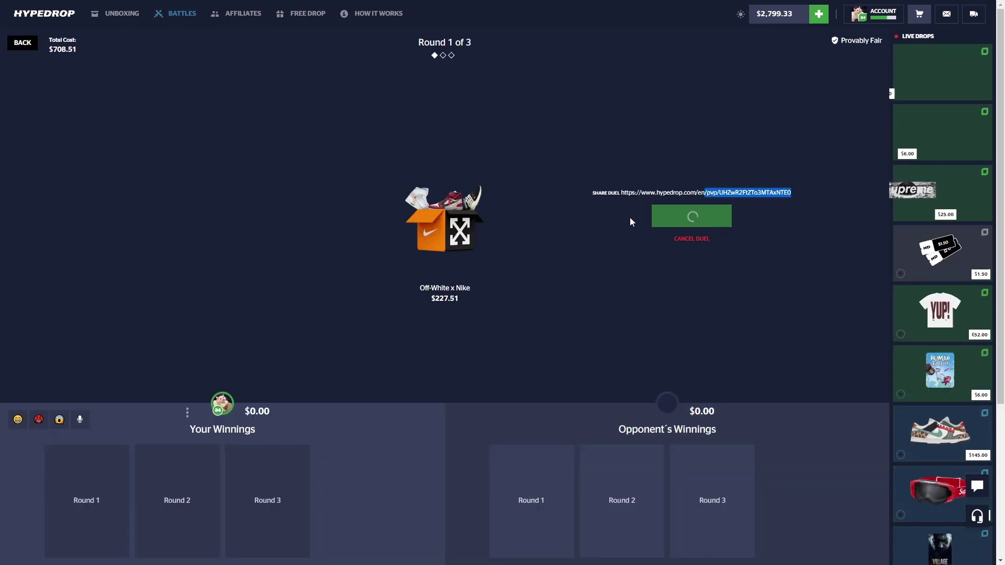
{"action": "left_click", "coordinate": [691, 217]}
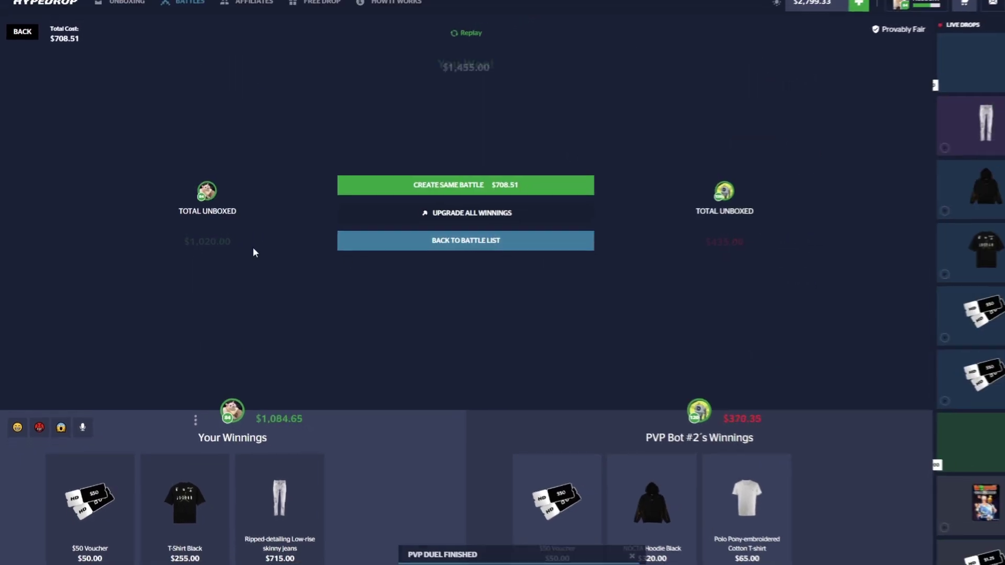
Step: Create and pay for a $609.20 bot battle of All white, Hustler, Stone Island and Gucci boxes
{"action": "left_click", "coordinate": [498, 245]}
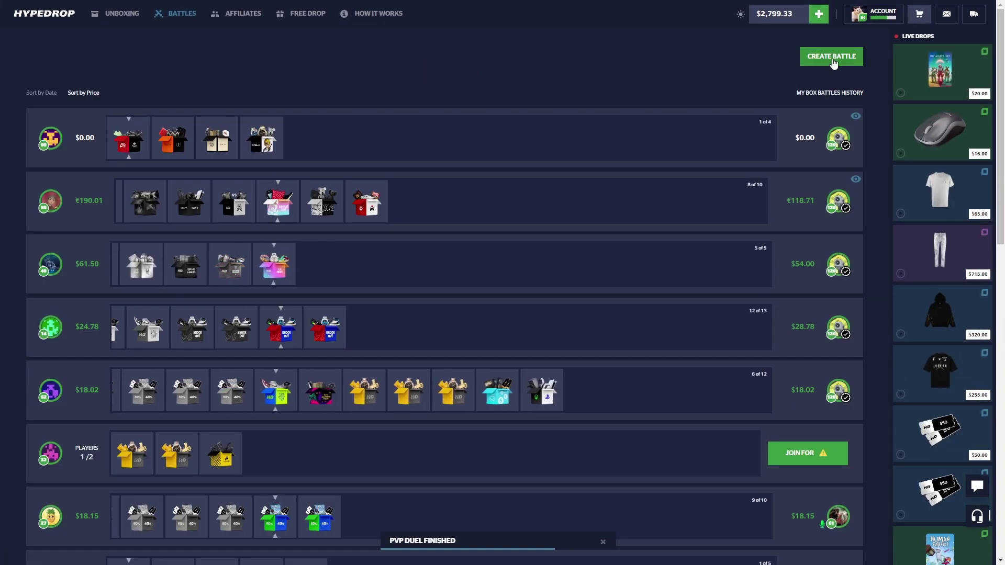
{"action": "left_click", "coordinate": [831, 60]}
{"action": "scroll", "coordinate": [653, 187], "scroll_direction": "down", "scroll_amount": 5}
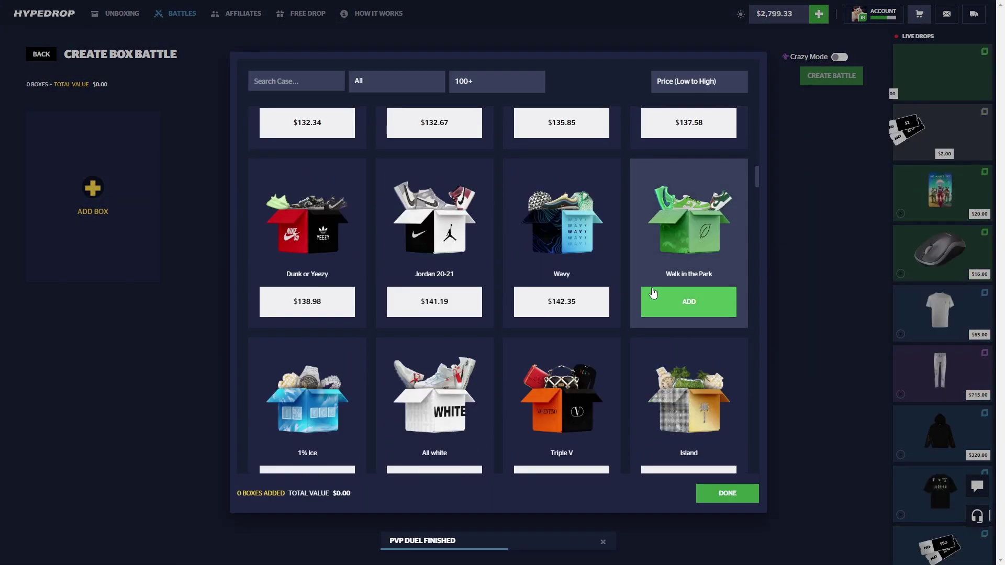
{"action": "scroll", "coordinate": [688, 236], "scroll_direction": "down", "scroll_amount": 2}
{"action": "left_click", "coordinate": [601, 148]}
{"action": "left_click", "coordinate": [449, 340]}
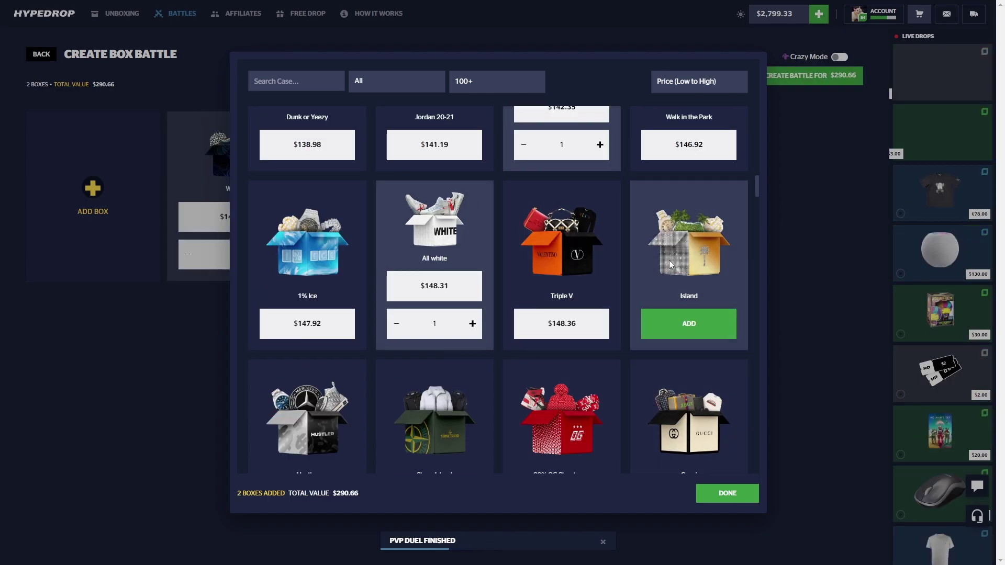
{"action": "scroll", "coordinate": [688, 322], "scroll_direction": "down", "scroll_amount": 2}
{"action": "left_click", "coordinate": [688, 397]}
{"action": "left_click", "coordinate": [435, 397]}
{"action": "left_click", "coordinate": [790, 103]}
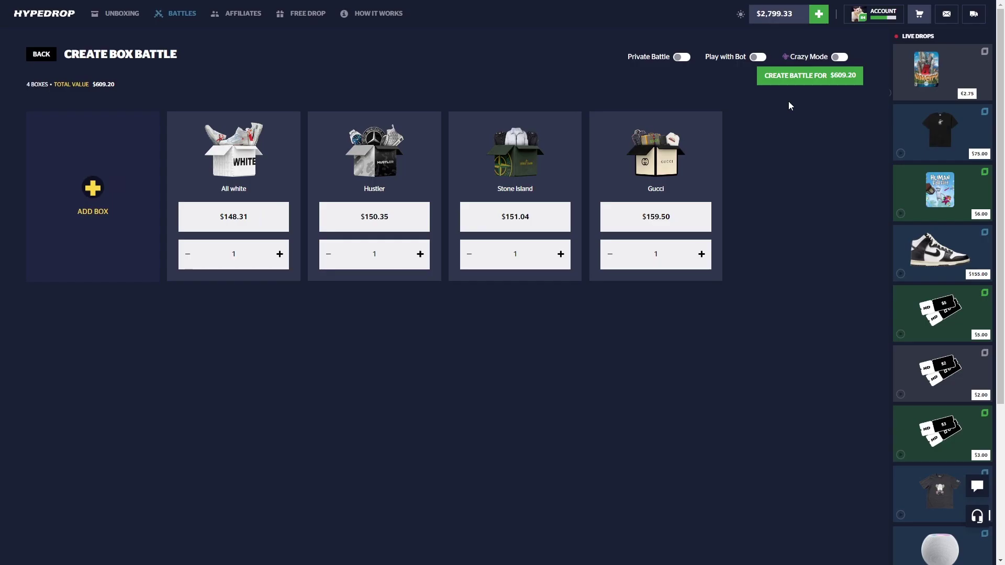
{"action": "left_click", "coordinate": [813, 75]}
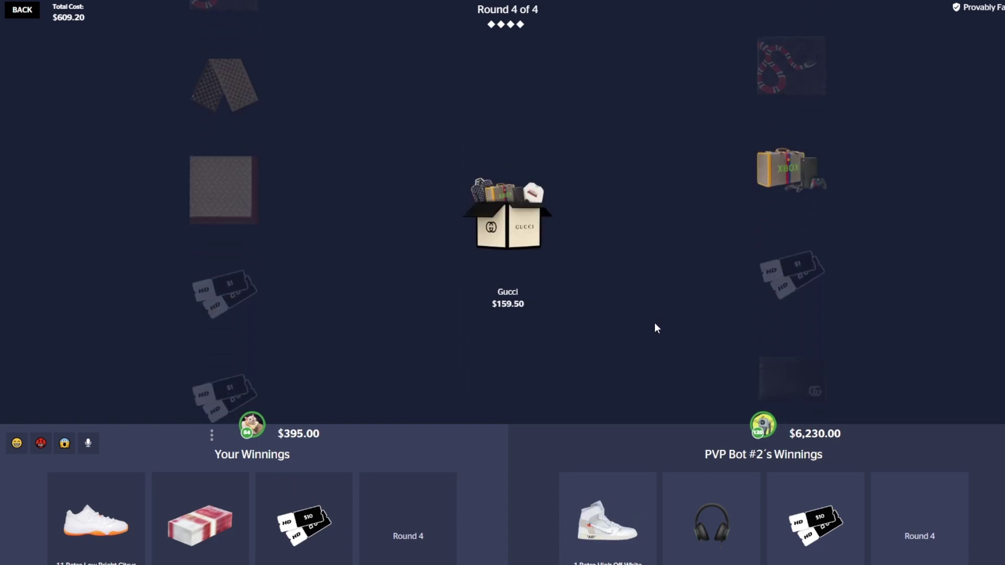
Step: View the $148.31 All White box and its 1 Retro High Off-White White item, then go back
{"action": "left_click", "coordinate": [634, 503]}
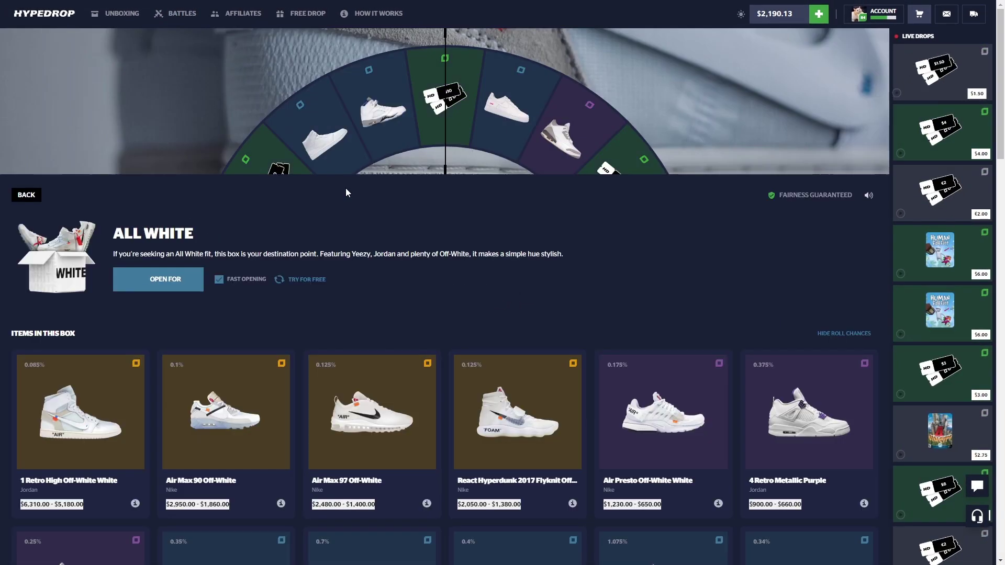
{"action": "scroll", "coordinate": [346, 188], "scroll_direction": "down", "scroll_amount": 4}
{"action": "left_click", "coordinate": [73, 302]}
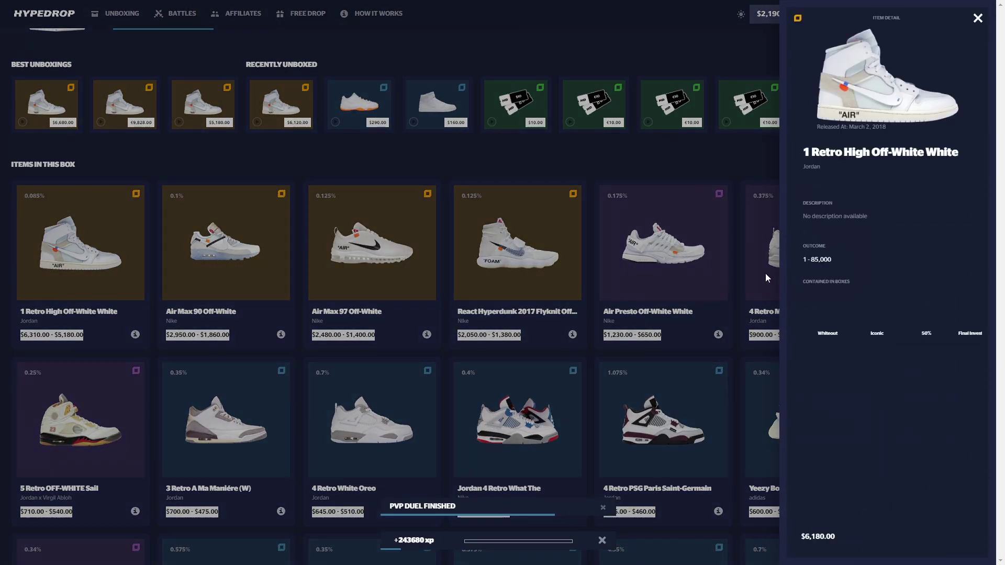
{"action": "key", "text": "alt+Left"}
{"action": "key", "text": "alt+Left"}
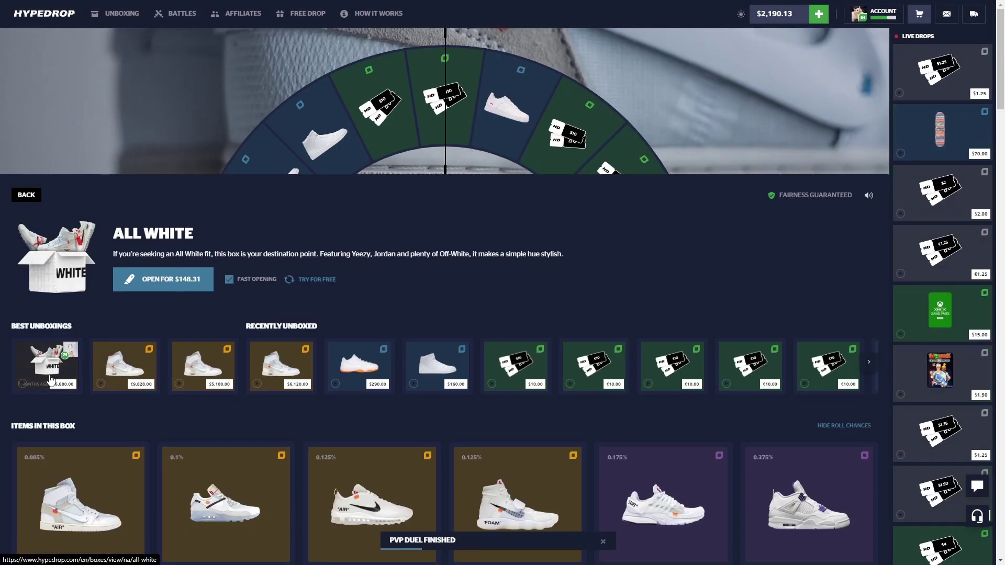
Step: Create a $936.65 bot battle of five 10% Art boxes, then check the cart
{"action": "key", "text": "alt+Left"}
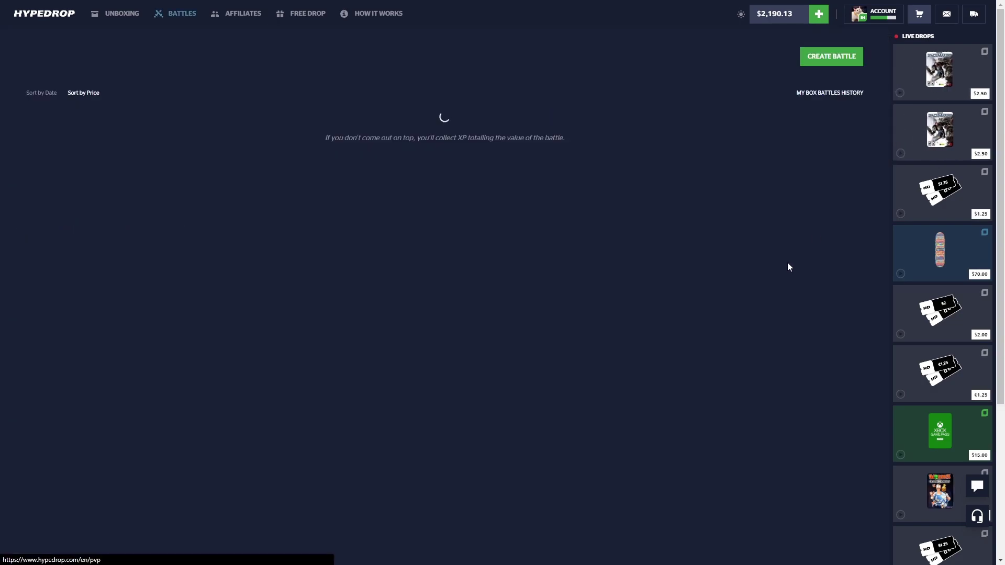
{"action": "key", "text": "alt+Left"}
{"action": "scroll", "coordinate": [628, 252], "scroll_direction": "down", "scroll_amount": 4}
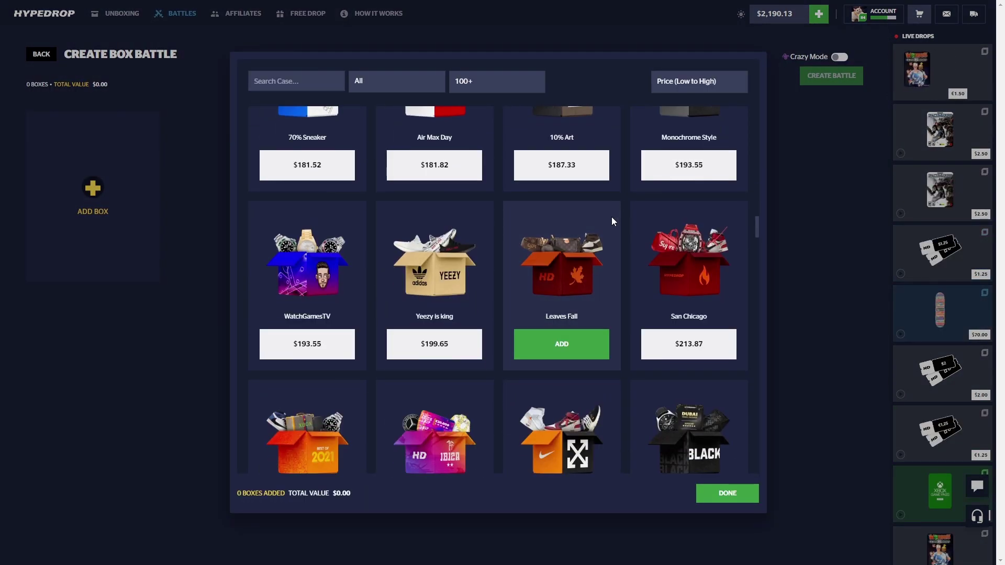
{"action": "scroll", "coordinate": [603, 303], "scroll_direction": "up", "scroll_amount": 1}
{"action": "left_click", "coordinate": [561, 218]}
{"action": "left_click", "coordinate": [598, 218]}
{"action": "left_click", "coordinate": [599, 218]}
{"action": "left_click", "coordinate": [599, 218]}
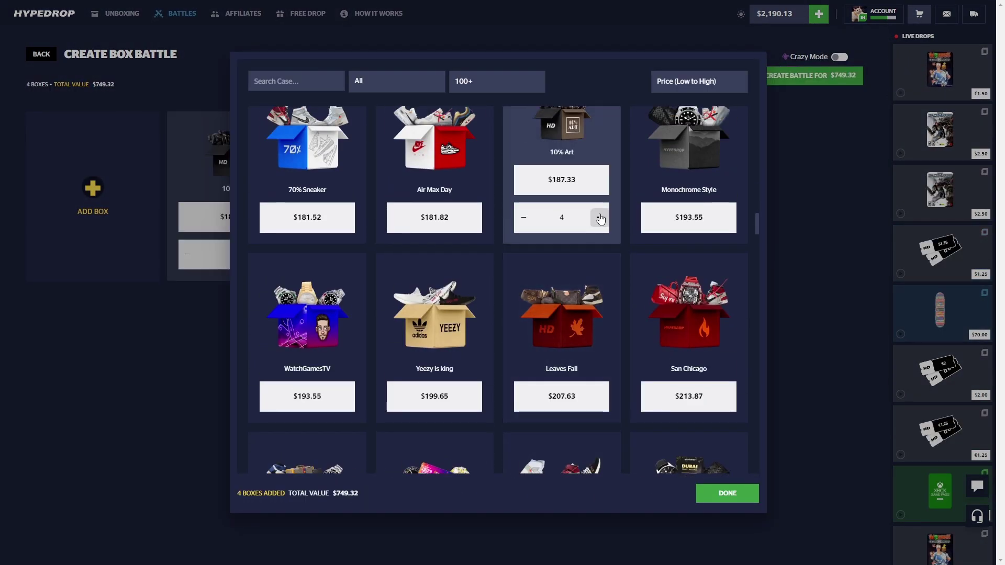
{"action": "left_click", "coordinate": [791, 194]}
{"action": "left_click", "coordinate": [815, 79]}
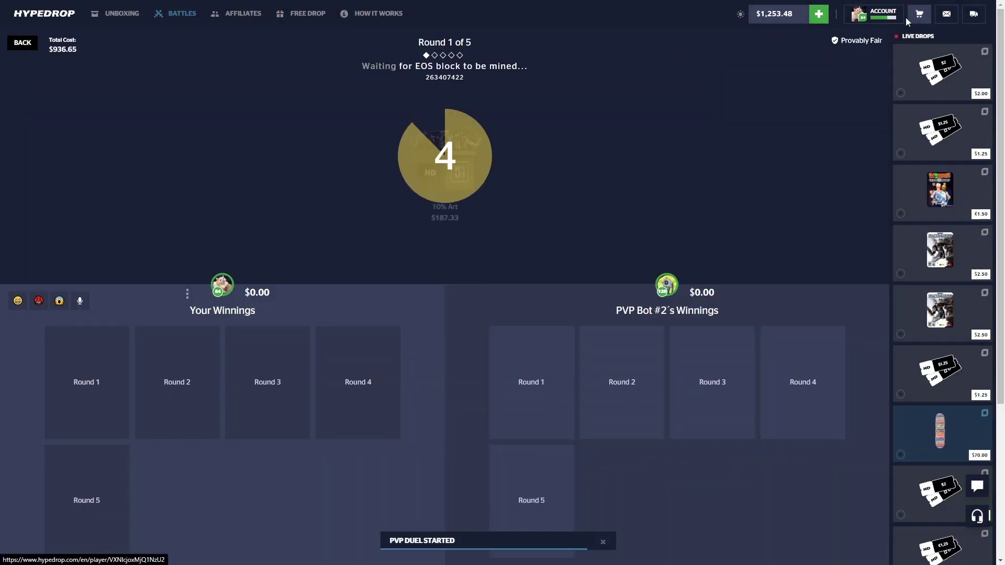
{"action": "left_click", "coordinate": [916, 14]}
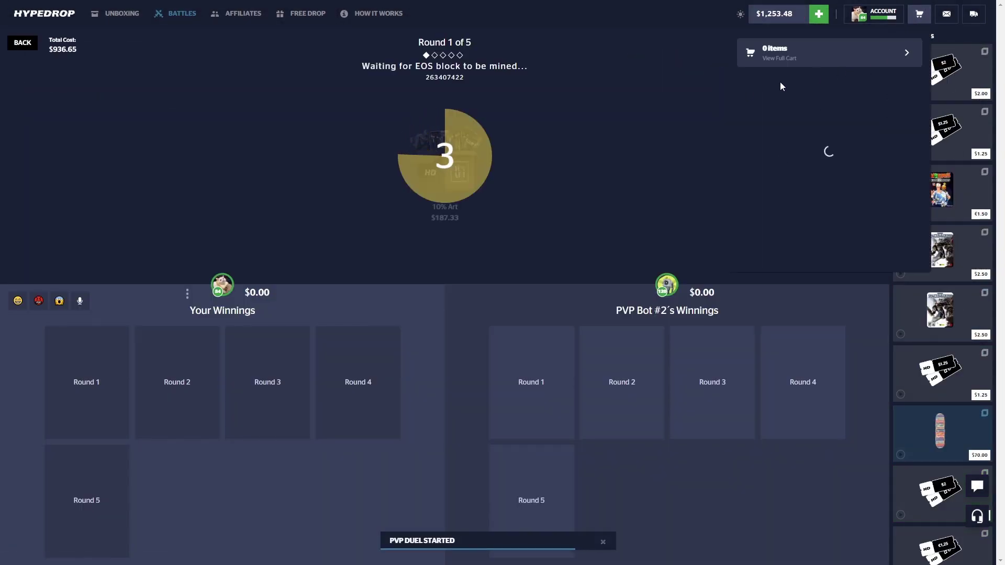
{"action": "left_click", "coordinate": [562, 220]}
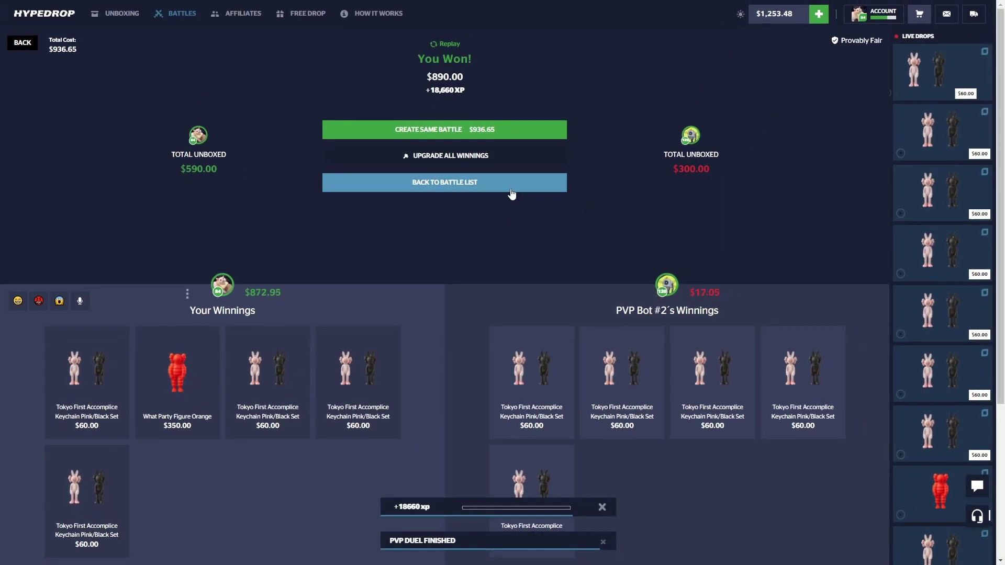
Step: Choose six battle boxes, including Off Jordan, Jordan IV, No voucher and Burberry x Supreme
{"action": "left_click", "coordinate": [510, 188]}
{"action": "left_click", "coordinate": [831, 60]}
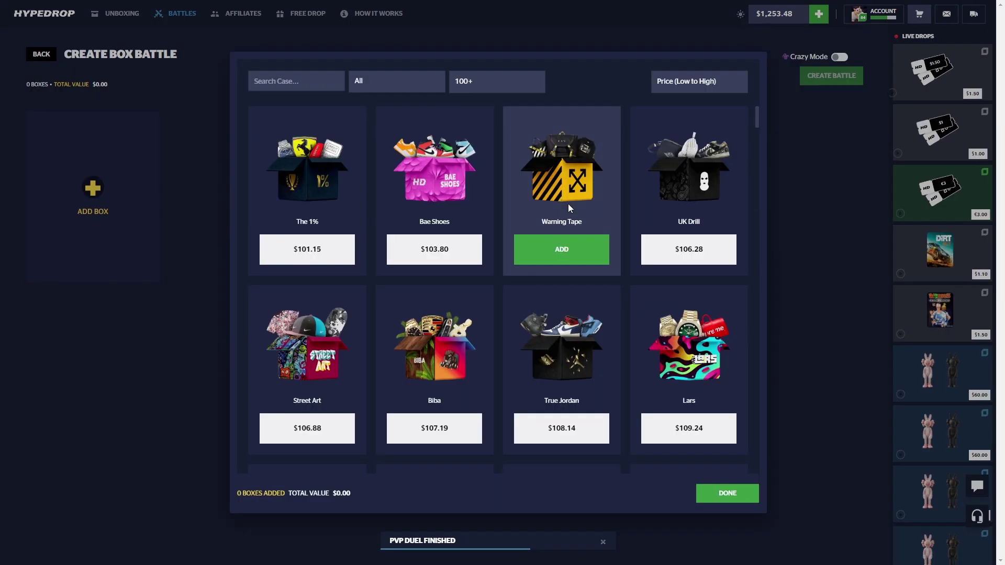
{"action": "scroll", "coordinate": [577, 298], "scroll_direction": "down", "scroll_amount": 5}
{"action": "left_click", "coordinate": [560, 383]}
{"action": "left_click", "coordinate": [689, 384]}
{"action": "scroll", "coordinate": [615, 319], "scroll_direction": "down", "scroll_amount": 3}
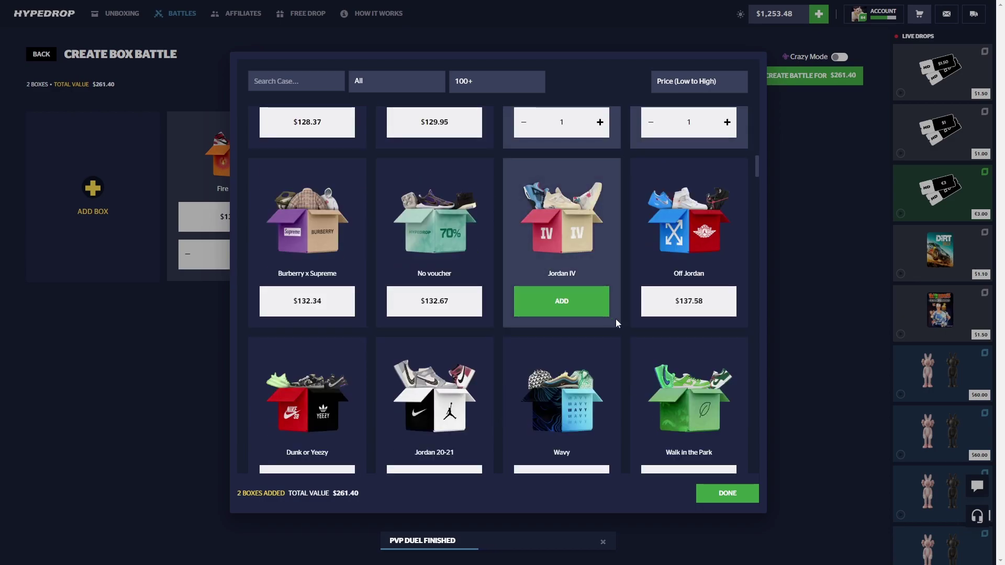
{"action": "left_click", "coordinate": [689, 301]}
{"action": "left_click", "coordinate": [561, 301]}
{"action": "left_click", "coordinate": [434, 301]}
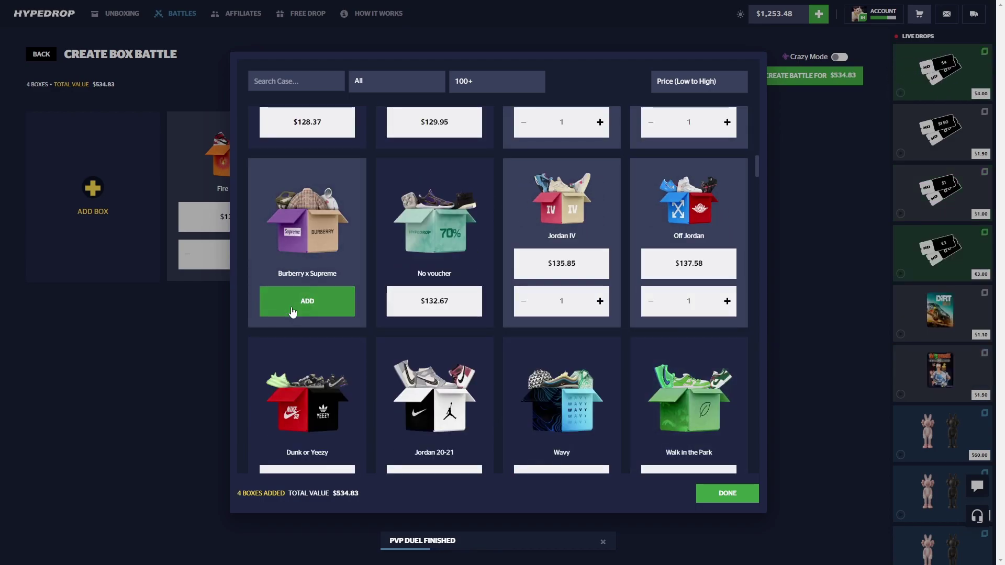
{"action": "left_click", "coordinate": [307, 301]}
{"action": "left_click", "coordinate": [727, 493]}
Step: Create the $799.84 six-box battle, play it against the bot, and select all cart items
{"action": "left_click", "coordinate": [814, 74]}
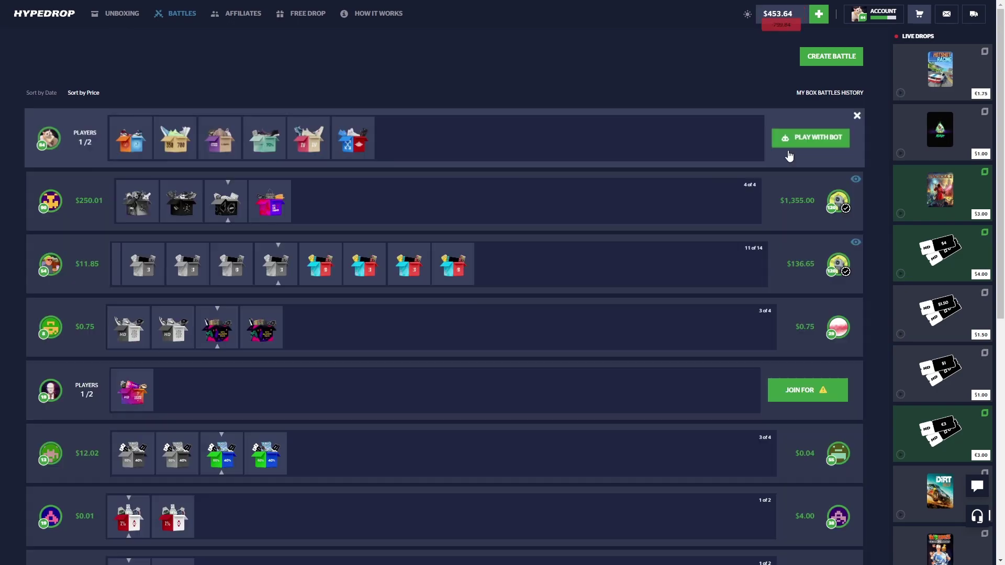
{"action": "left_click", "coordinate": [789, 157]}
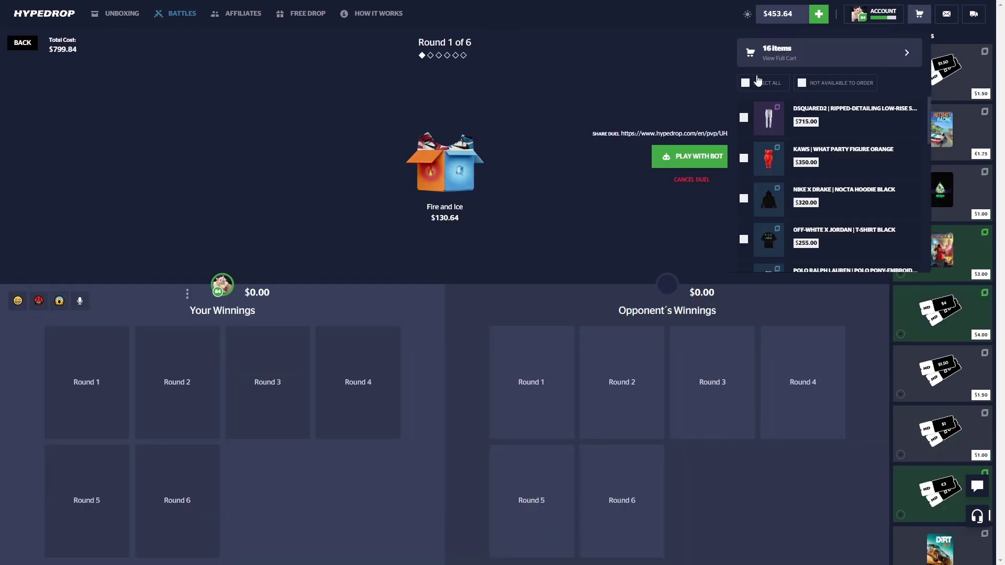
{"action": "left_click", "coordinate": [699, 158]}
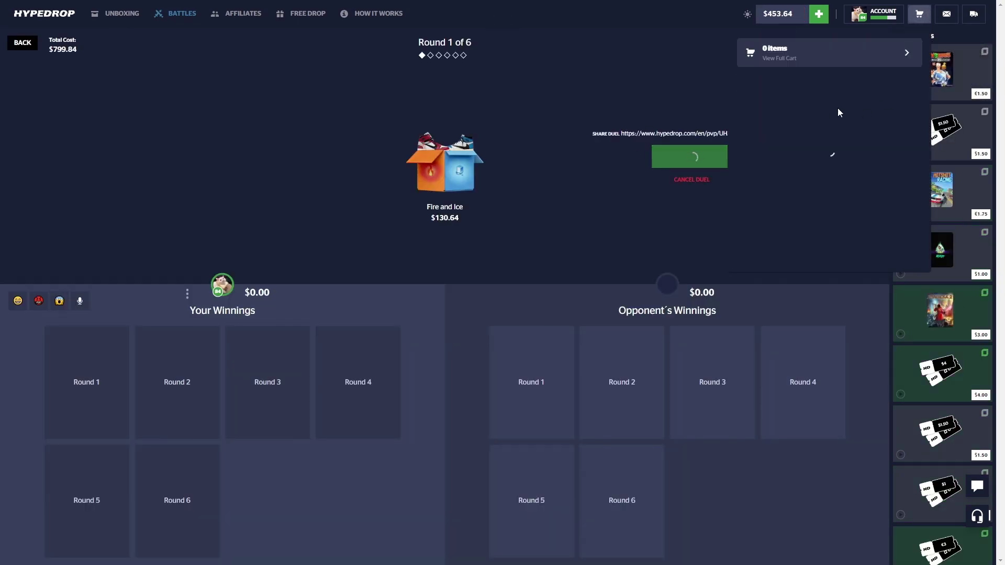
{"action": "left_click", "coordinate": [748, 85]}
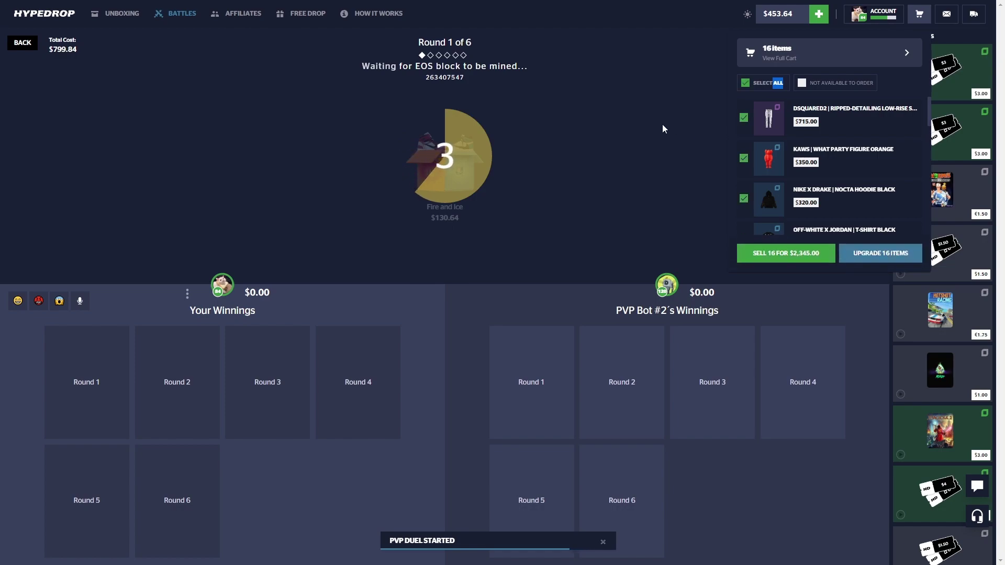
{"action": "left_click", "coordinate": [661, 125]}
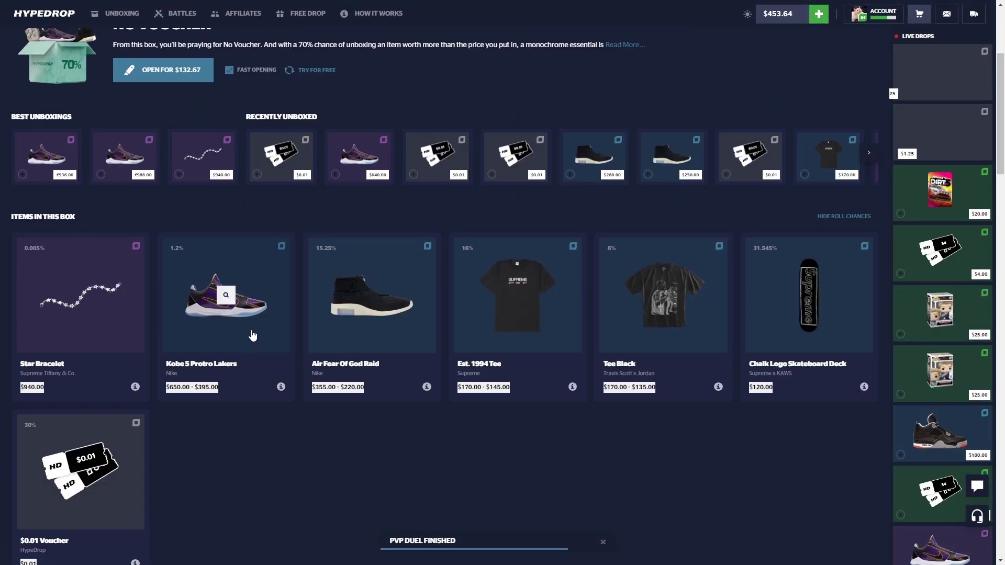
Step: View the Kobe 5 Protro Lakers item details, then return to the battles list
{"action": "left_click", "coordinate": [251, 332]}
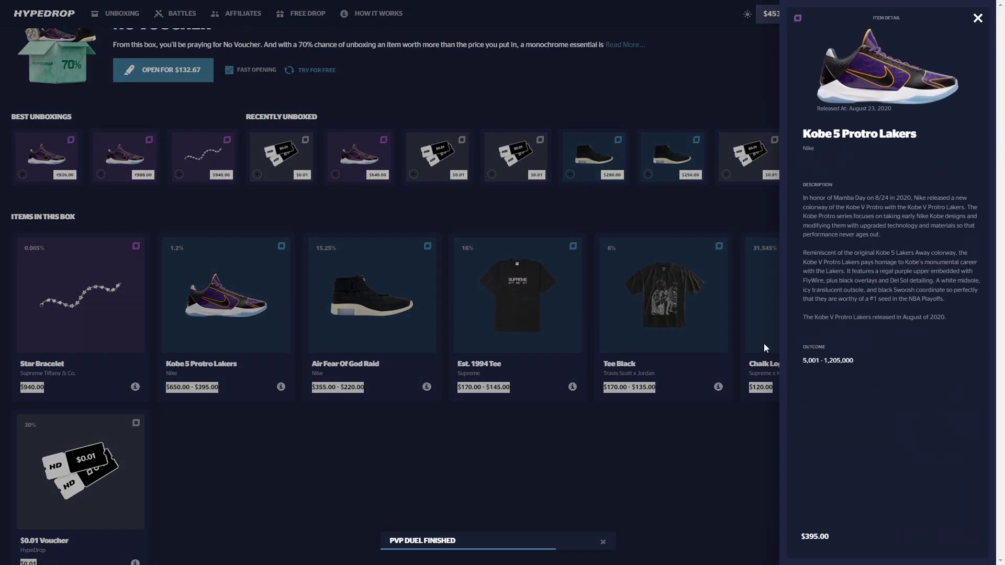
{"action": "left_click", "coordinate": [598, 235]}
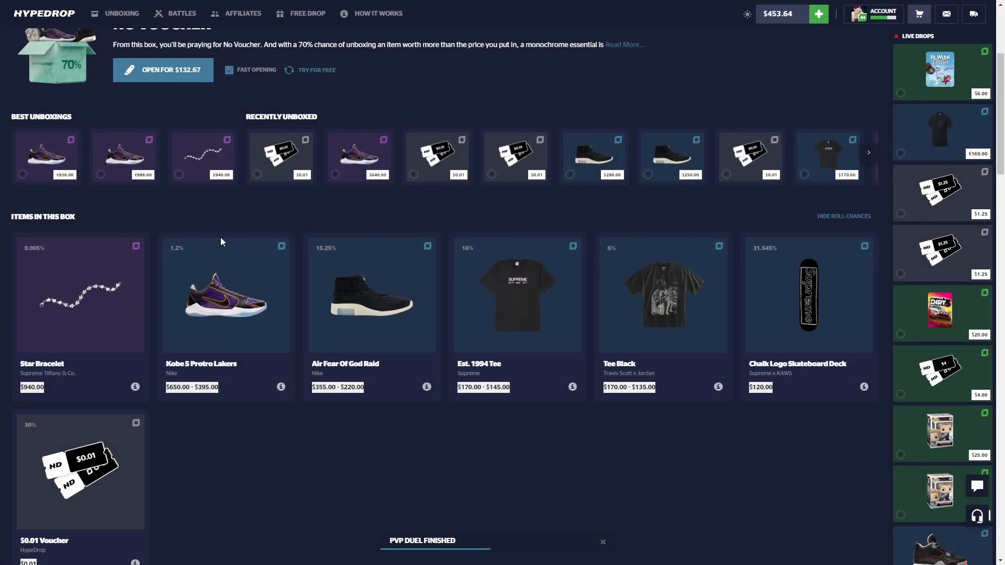
{"action": "left_click", "coordinate": [116, 318]}
{"action": "left_click", "coordinate": [521, 307]}
{"action": "scroll", "coordinate": [597, 228], "scroll_direction": "up", "scroll_amount": 5}
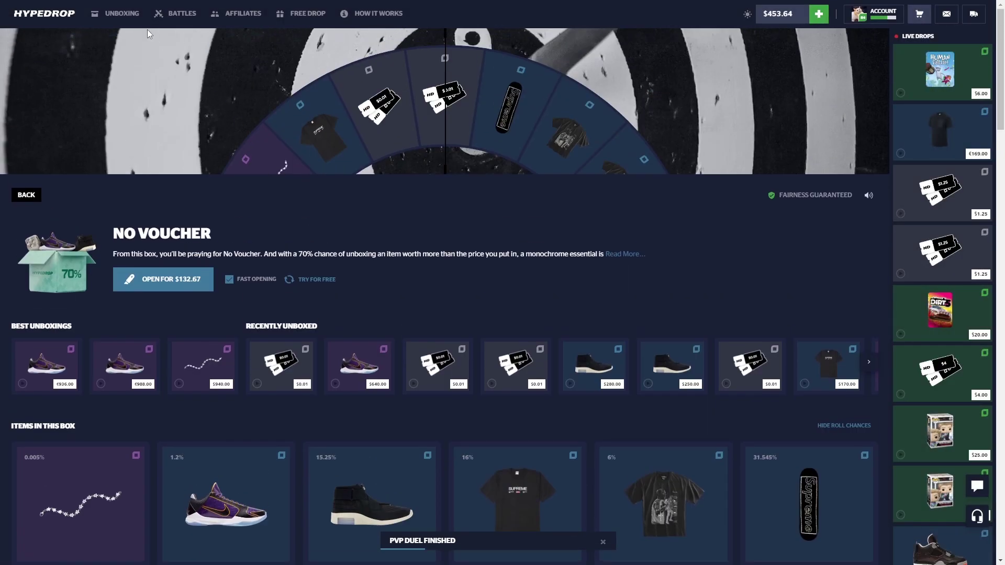
Step: Create a $445.47 bot battle of Walk in the Park, Island and Triple V boxes
{"action": "left_click", "coordinate": [825, 57]}
{"action": "left_click", "coordinate": [92, 206]}
{"action": "left_click", "coordinate": [688, 260]}
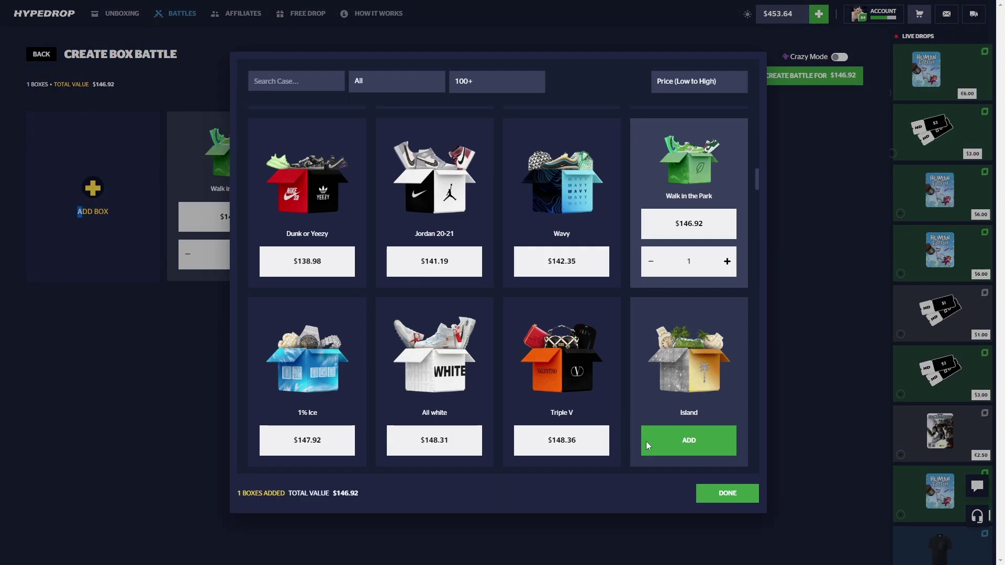
{"action": "left_click", "coordinate": [688, 439]}
{"action": "left_click", "coordinate": [602, 454]}
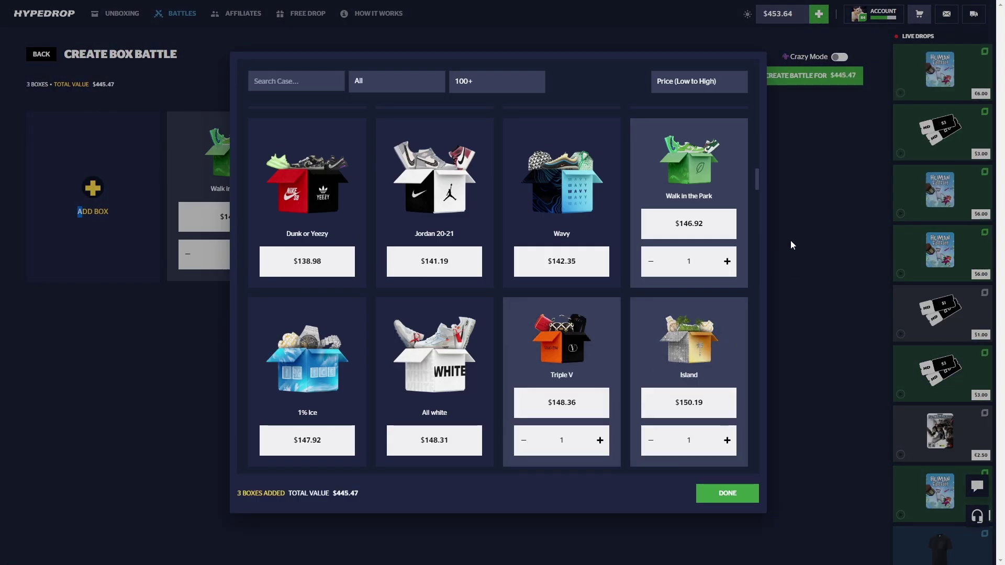
{"action": "left_click", "coordinate": [830, 159]}
{"action": "left_click", "coordinate": [848, 71]}
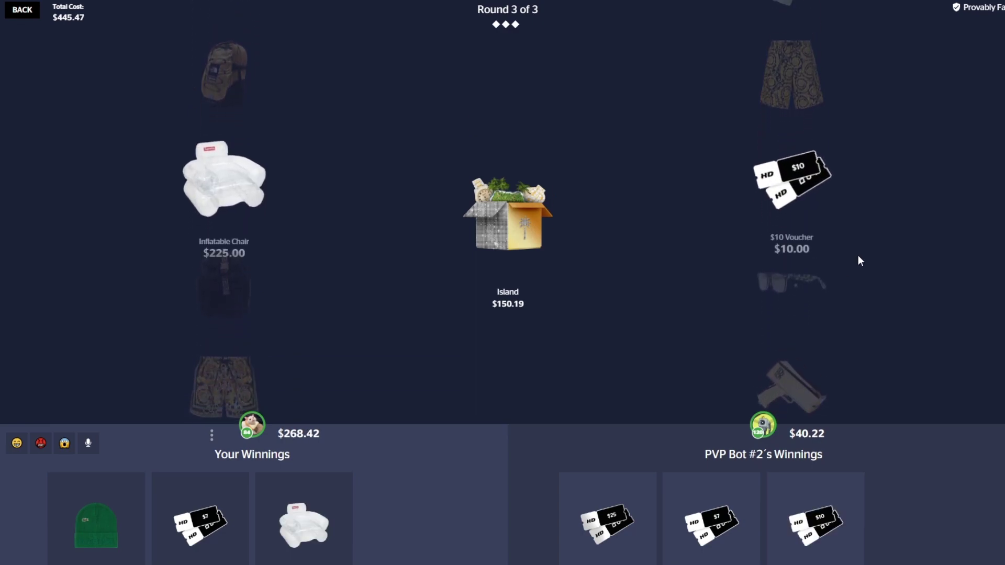
Step: Sell the checked won item from the cart and return to the battles list
{"action": "left_click", "coordinate": [918, 11]}
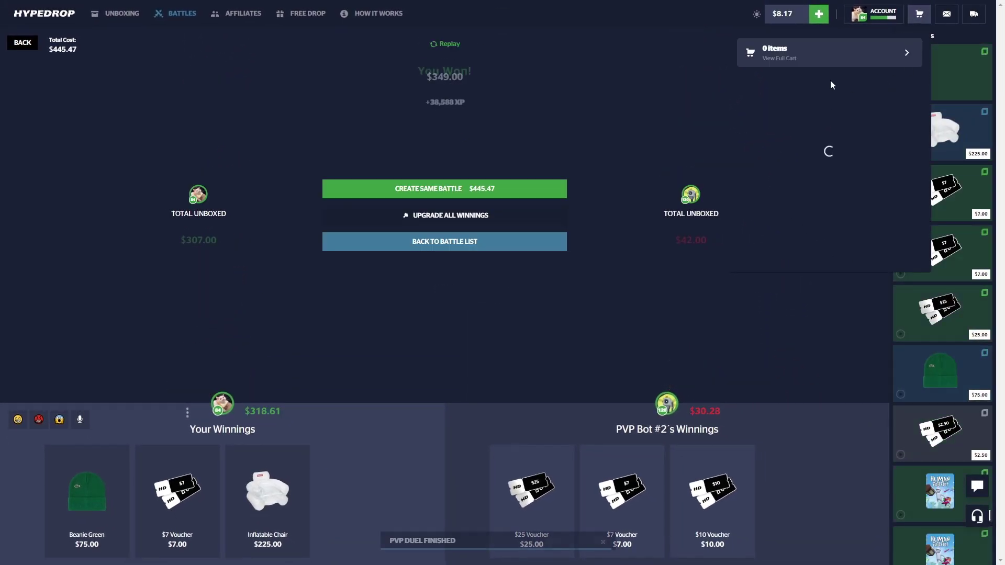
{"action": "left_click", "coordinate": [821, 254]}
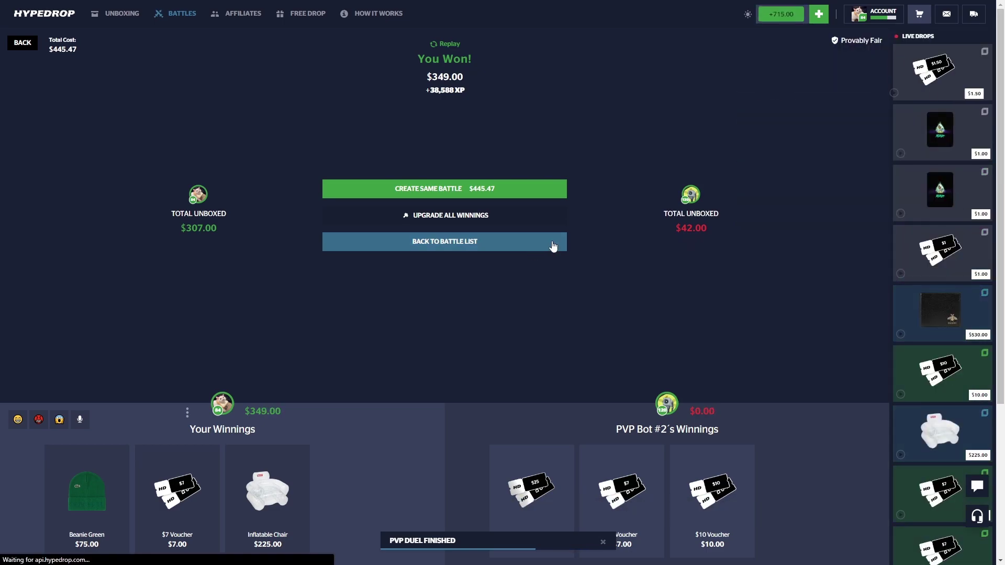
{"action": "left_click", "coordinate": [552, 242]}
Step: Create a $580.86 battle of Kazlic, Silver Hunter and Off-White x Nike boxes and play the bot
{"action": "left_click", "coordinate": [830, 57]}
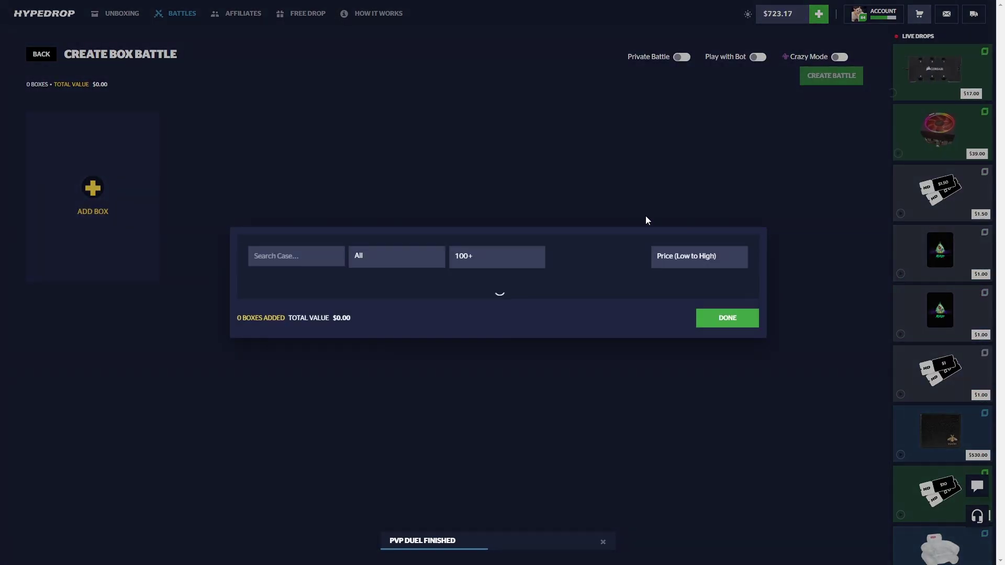
{"action": "scroll", "coordinate": [675, 274], "scroll_direction": "down", "scroll_amount": 3}
{"action": "left_click", "coordinate": [688, 344]}
{"action": "left_click", "coordinate": [434, 343]}
{"action": "scroll", "coordinate": [628, 314], "scroll_direction": "down", "scroll_amount": 3}
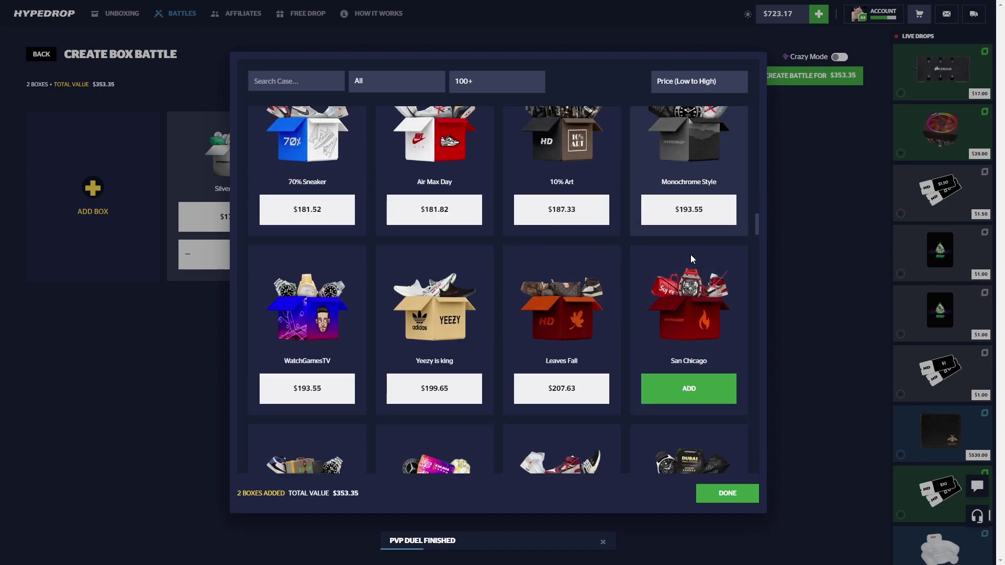
{"action": "scroll", "coordinate": [596, 346], "scroll_direction": "down", "scroll_amount": 1}
{"action": "left_click", "coordinate": [581, 305]}
{"action": "left_click", "coordinate": [830, 277]}
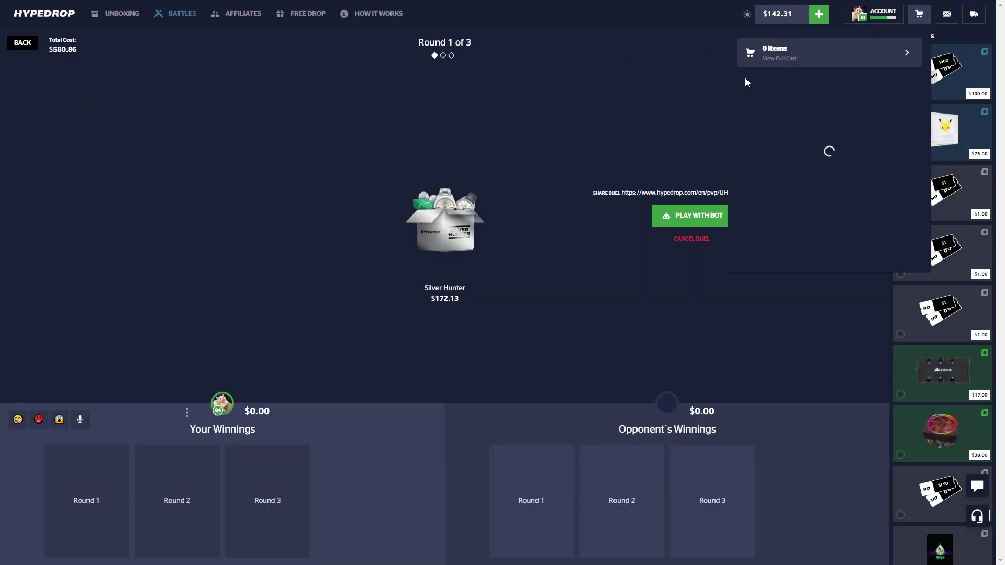
{"action": "left_click", "coordinate": [691, 219]}
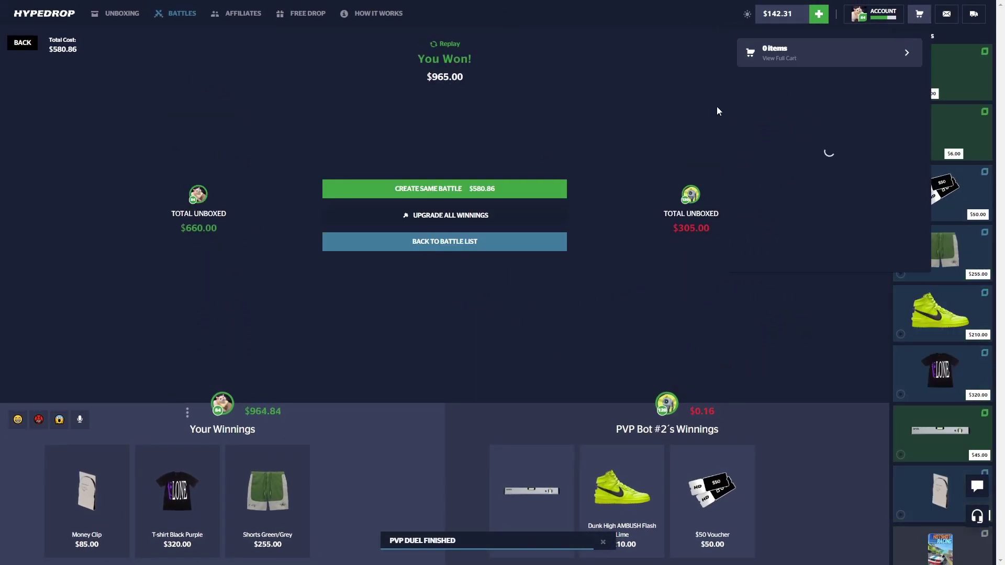
Step: Sell the Nike Kobe sneakers from the cart
{"action": "left_click", "coordinate": [22, 42]}
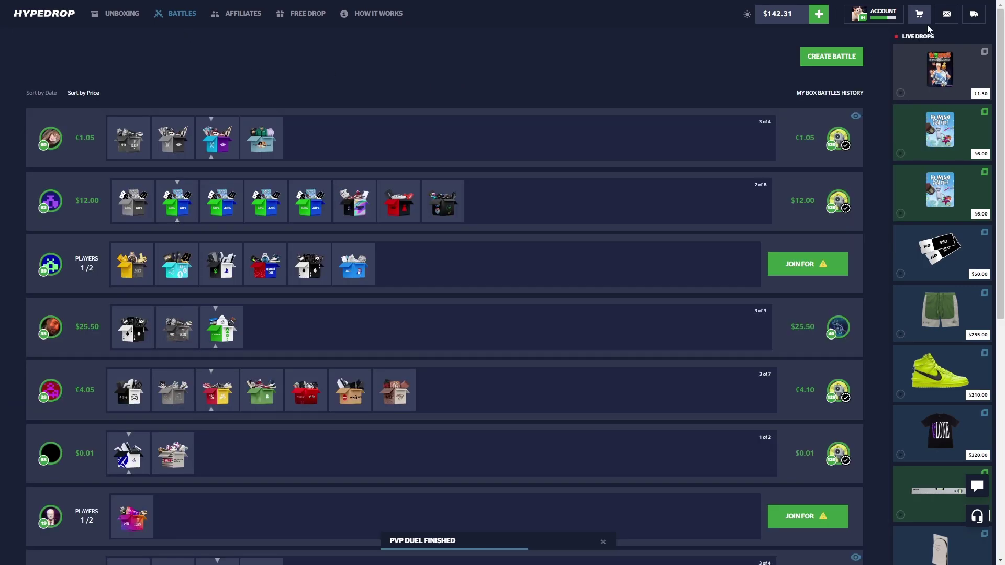
{"action": "left_click", "coordinate": [807, 118]}
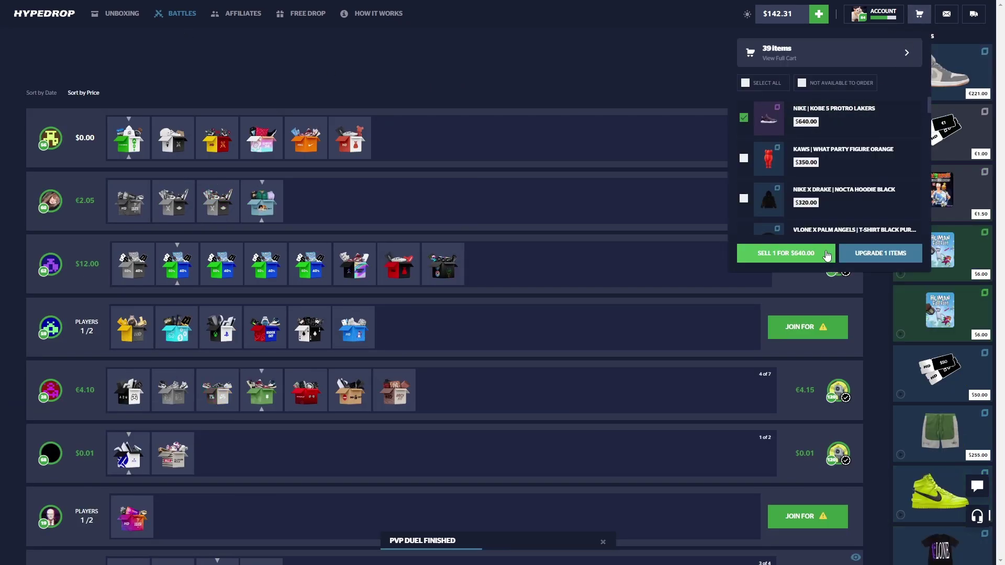
{"action": "left_click", "coordinate": [655, 70]}
Step: Launch a $691.35 crazy-mode bot battle with three All black boxes
{"action": "left_click", "coordinate": [93, 196]}
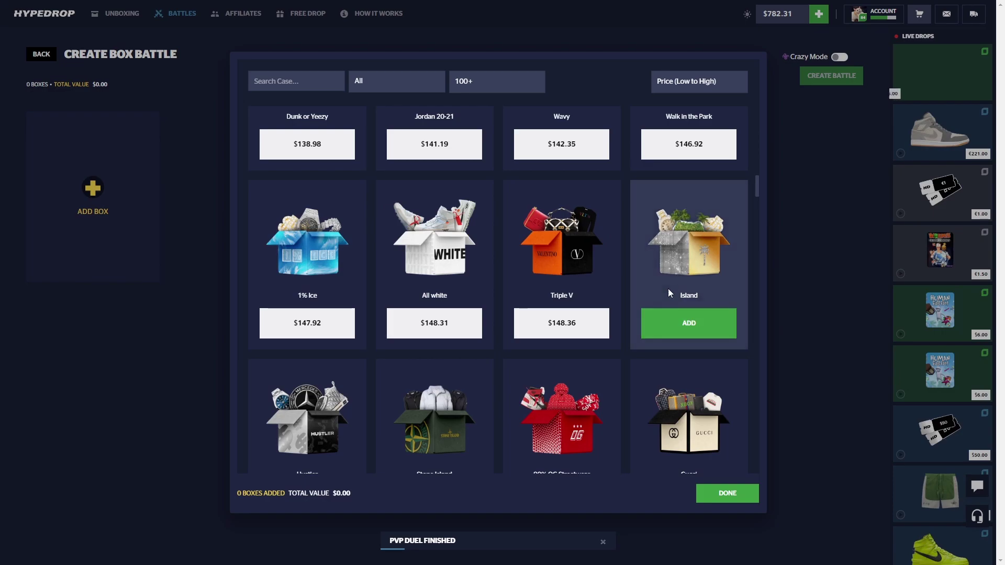
{"action": "scroll", "coordinate": [657, 325], "scroll_direction": "down", "scroll_amount": 5}
{"action": "scroll", "coordinate": [561, 354], "scroll_direction": "down", "scroll_amount": 2}
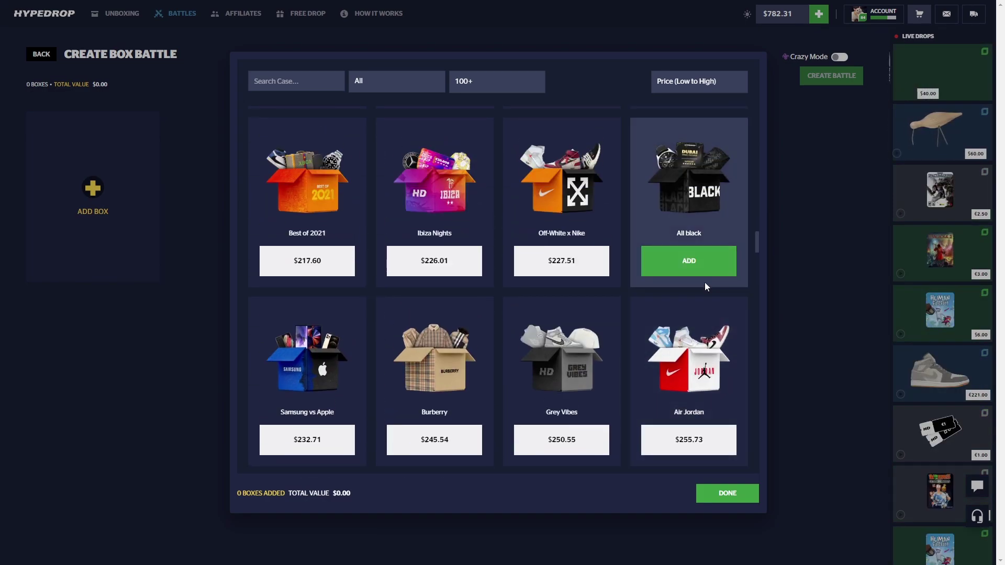
{"action": "left_click", "coordinate": [688, 259]}
{"action": "left_click", "coordinate": [727, 260]}
{"action": "left_click", "coordinate": [727, 260]}
{"action": "left_click", "coordinate": [851, 230]}
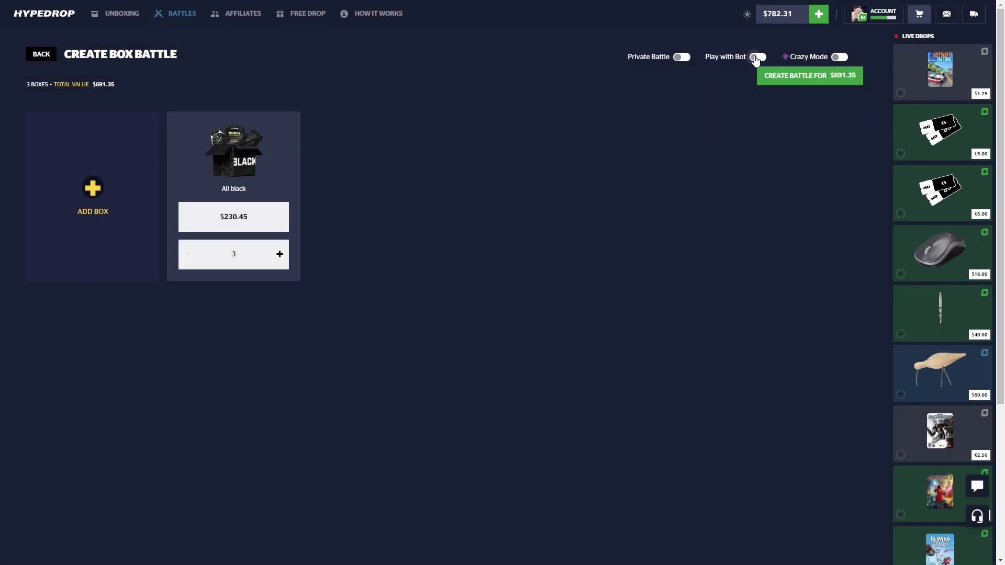
{"action": "left_click", "coordinate": [835, 59]}
{"action": "left_click", "coordinate": [471, 330]}
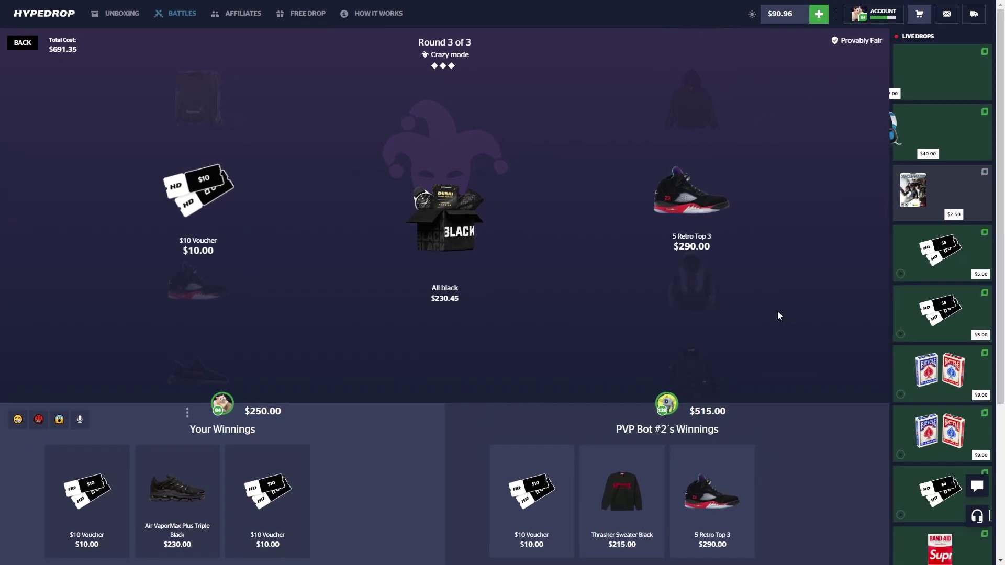
Step: Sell the KAWS, Nocta and Vlone items from the cart for $990
{"action": "left_click", "coordinate": [550, 241]}
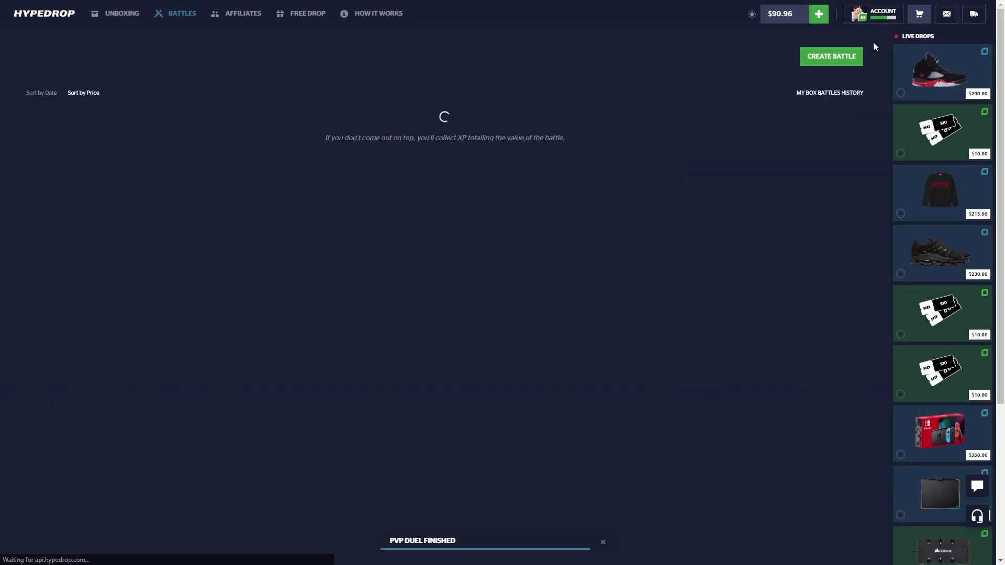
{"action": "left_click", "coordinate": [918, 16]}
{"action": "left_click", "coordinate": [824, 165]}
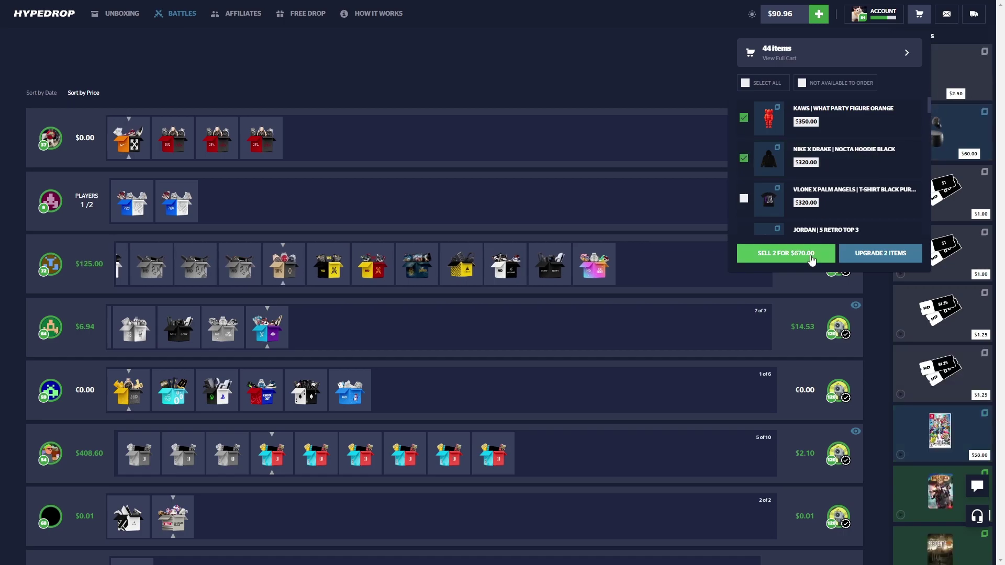
{"action": "left_click", "coordinate": [808, 200]}
Step: Create a $773.70 bot battle with three Collectibles boxes, then check the cart
{"action": "left_click", "coordinate": [601, 64]}
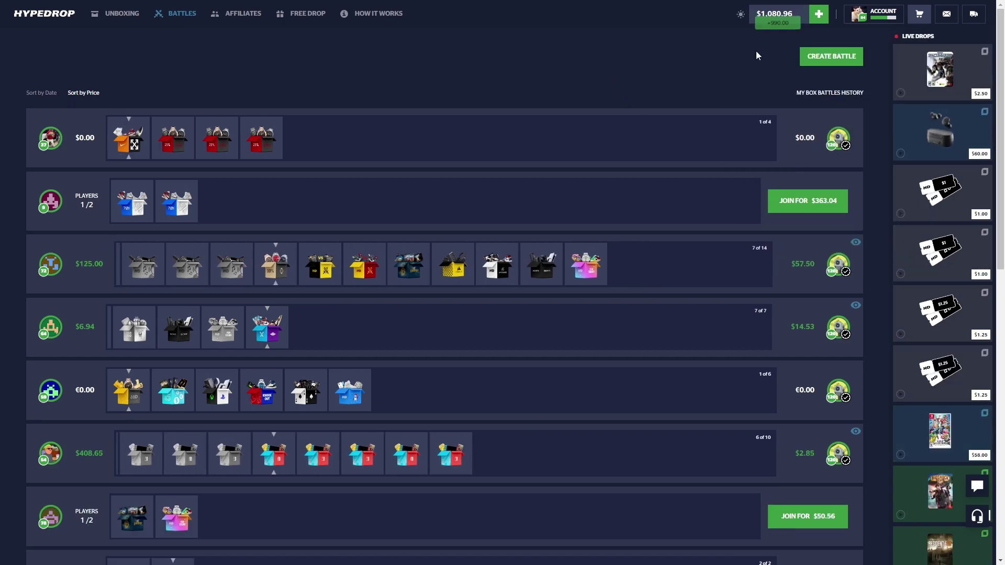
{"action": "left_click", "coordinate": [830, 55]}
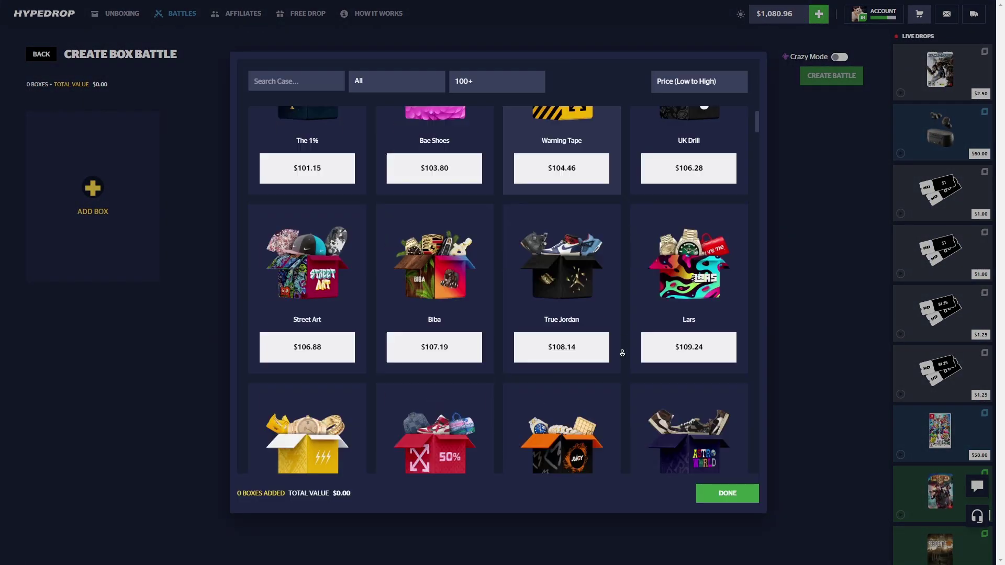
{"action": "scroll", "coordinate": [643, 324], "scroll_direction": "down", "scroll_amount": 5}
{"action": "scroll", "coordinate": [649, 381], "scroll_direction": "down", "scroll_amount": 4}
{"action": "scroll", "coordinate": [580, 304], "scroll_direction": "down", "scroll_amount": 2}
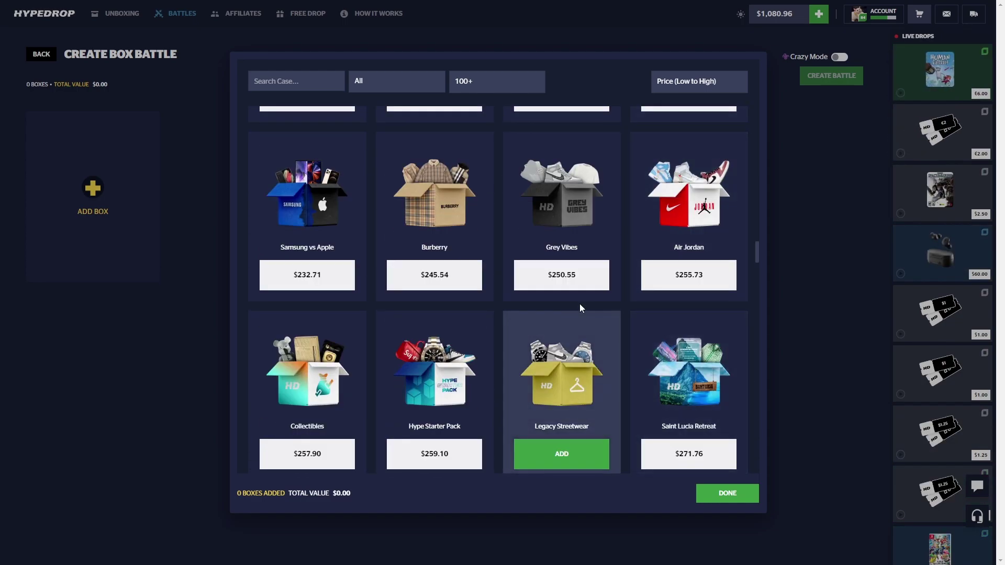
{"action": "scroll", "coordinate": [682, 299], "scroll_direction": "down", "scroll_amount": 3}
{"action": "scroll", "coordinate": [313, 337], "scroll_direction": "up", "scroll_amount": 1}
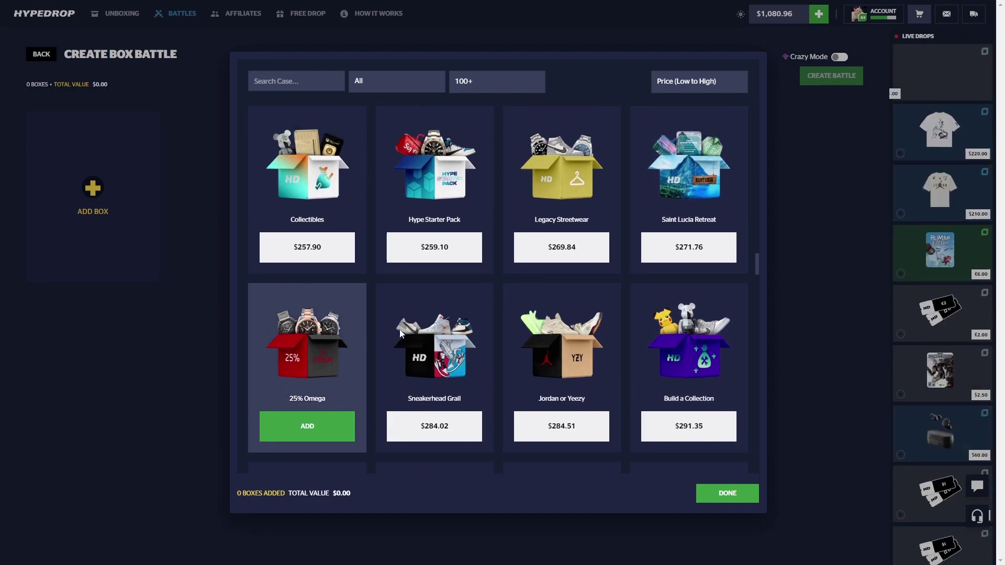
{"action": "scroll", "coordinate": [314, 314], "scroll_direction": "up", "scroll_amount": 1}
{"action": "left_click", "coordinate": [343, 297]}
{"action": "left_click", "coordinate": [344, 297]}
{"action": "left_click", "coordinate": [343, 296]}
{"action": "left_click", "coordinate": [801, 112]}
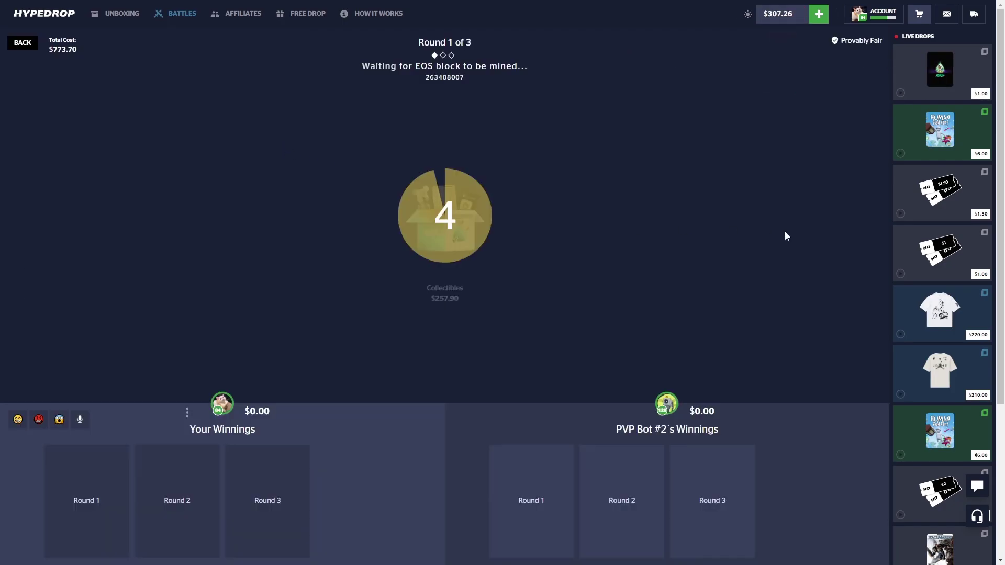
{"action": "left_click", "coordinate": [918, 13]}
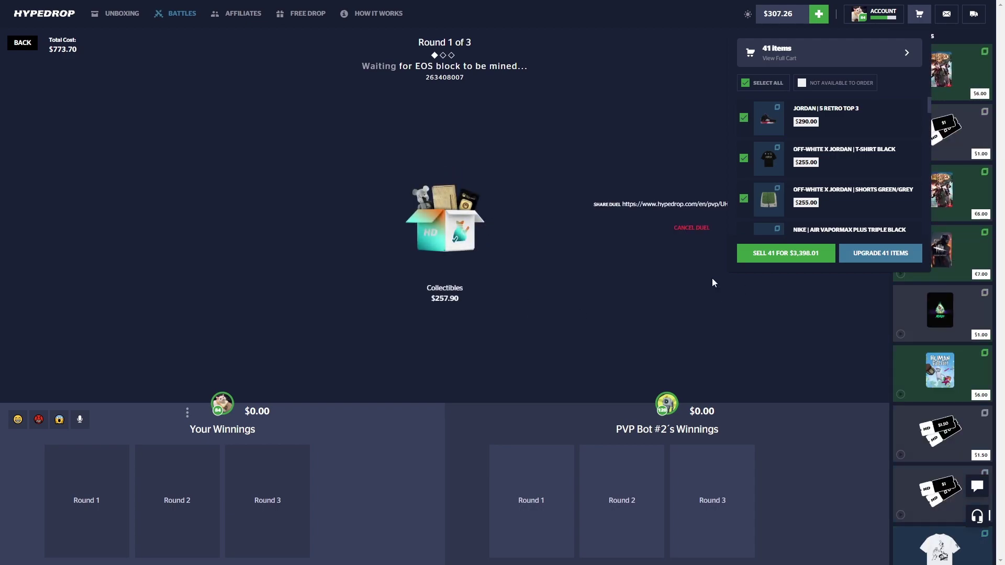
{"action": "left_click", "coordinate": [495, 318]}
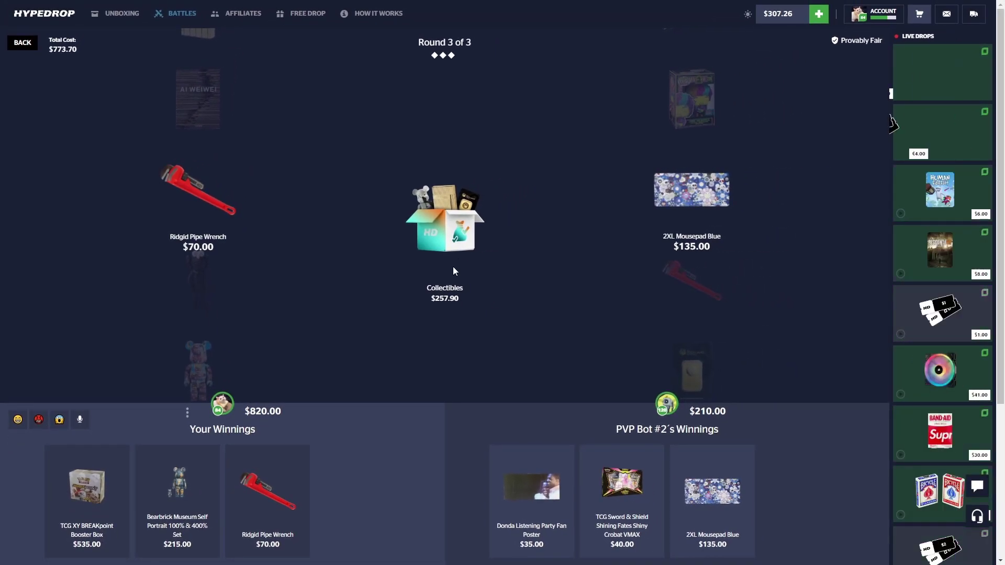
Step: Open the cart to sell winnings, then play a $751.65 Grey Vibes ×3 battle against the bot
{"action": "left_click", "coordinate": [471, 243]}
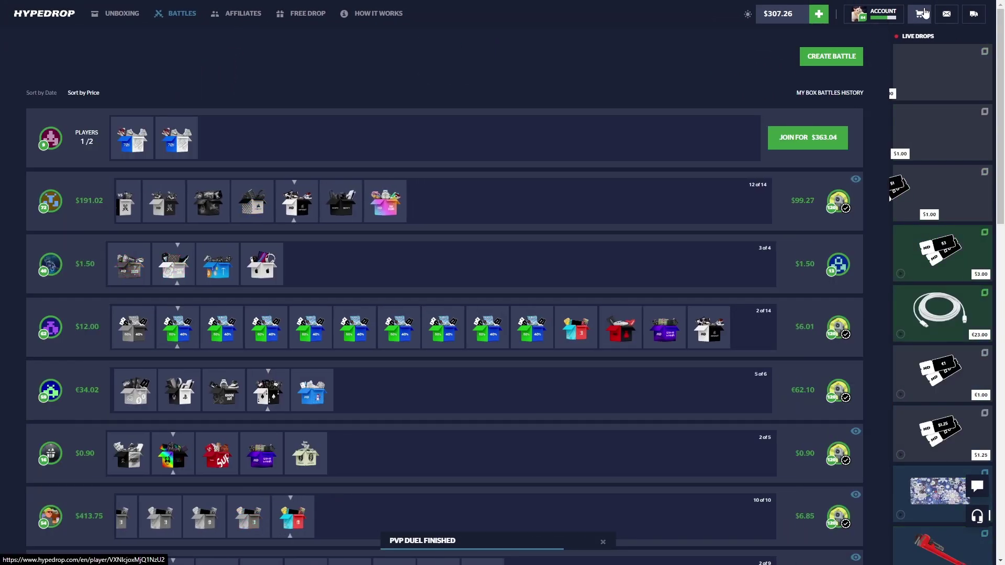
{"action": "left_click", "coordinate": [919, 13]}
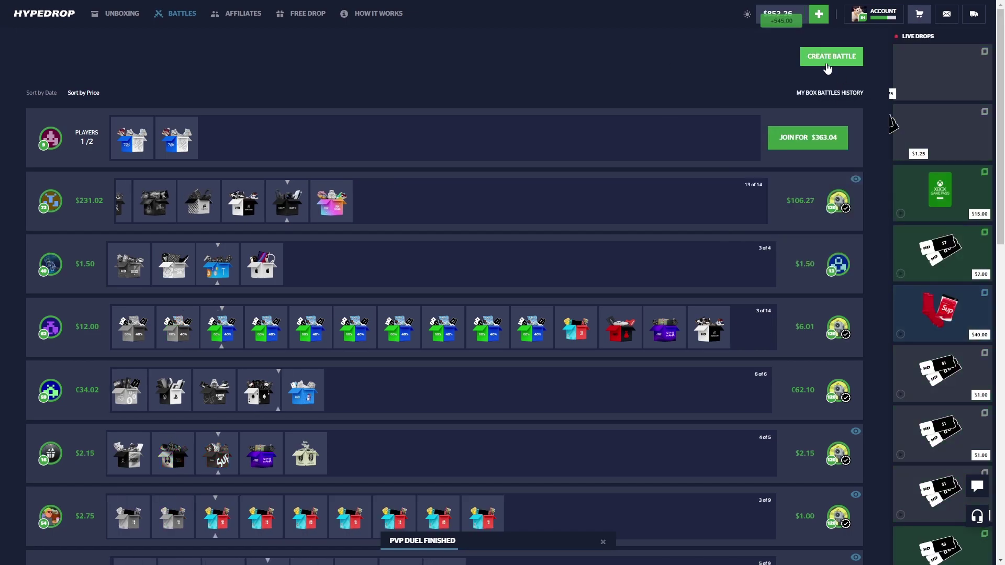
{"action": "left_click", "coordinate": [827, 56]}
{"action": "scroll", "coordinate": [639, 370], "scroll_direction": "up", "scroll_amount": 2}
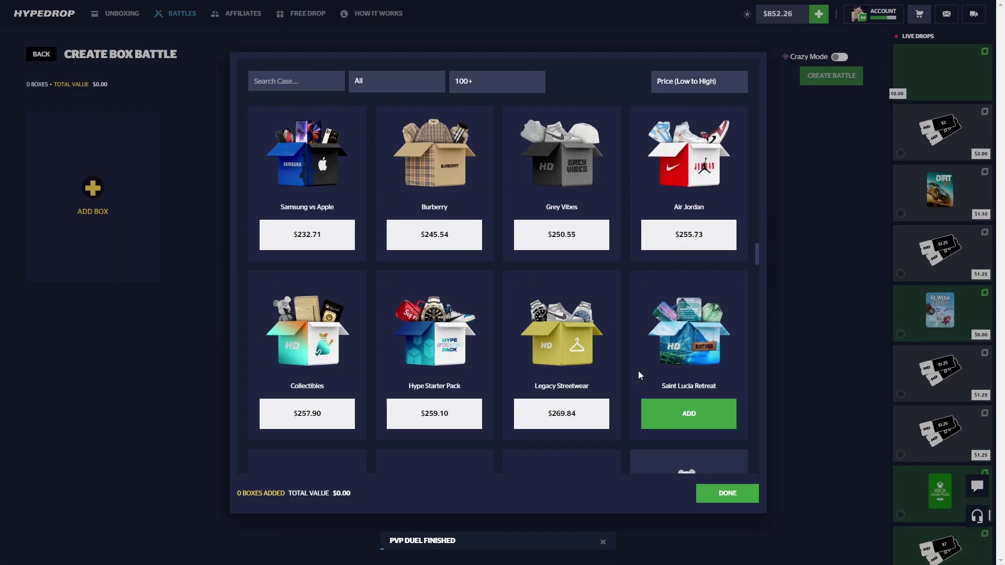
{"action": "left_click", "coordinate": [581, 236]}
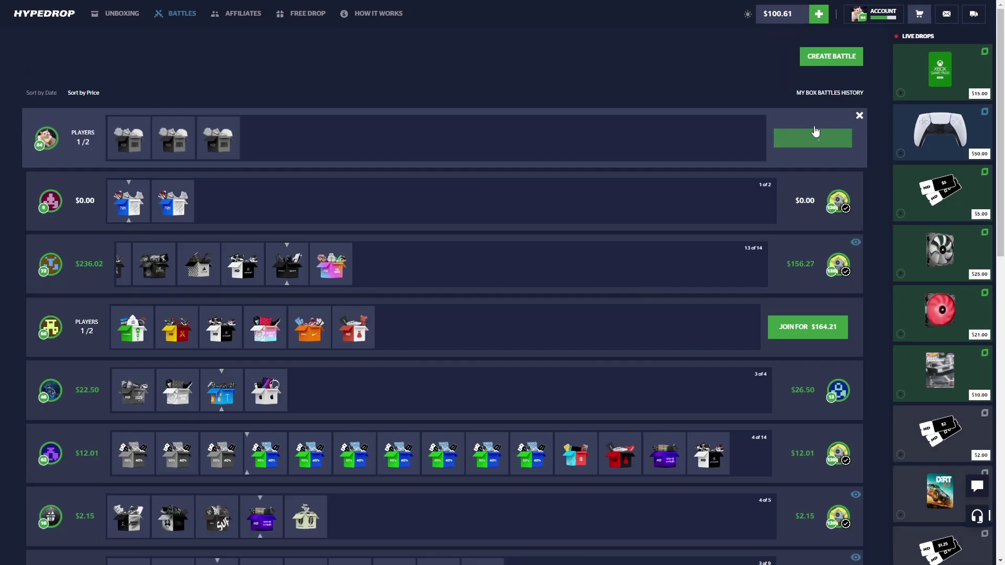
{"action": "left_click", "coordinate": [813, 132]}
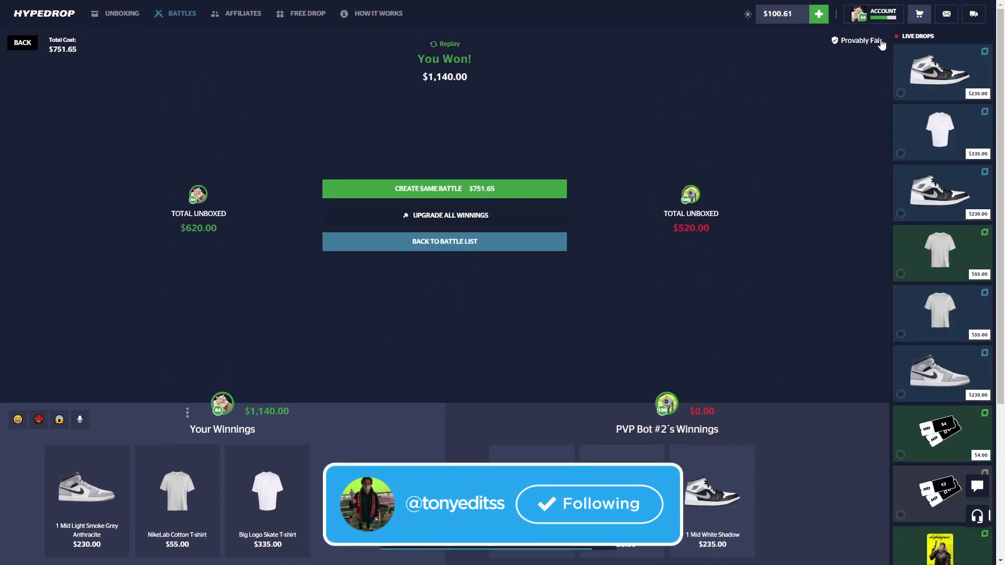
Step: Check the cart holds all 50 won items by selecting them all, then close it
{"action": "left_click", "coordinate": [919, 14]}
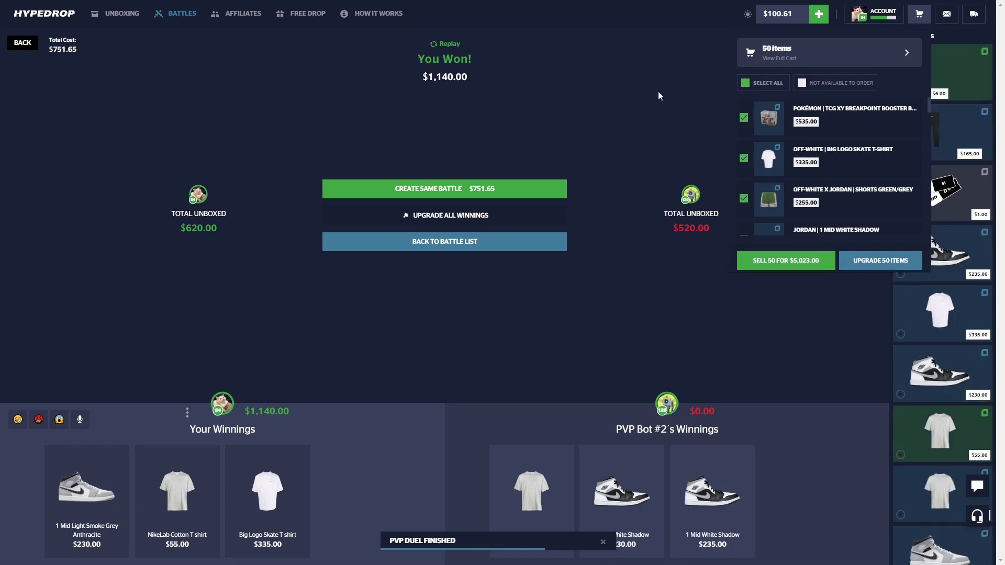
{"action": "left_click", "coordinate": [756, 84]}
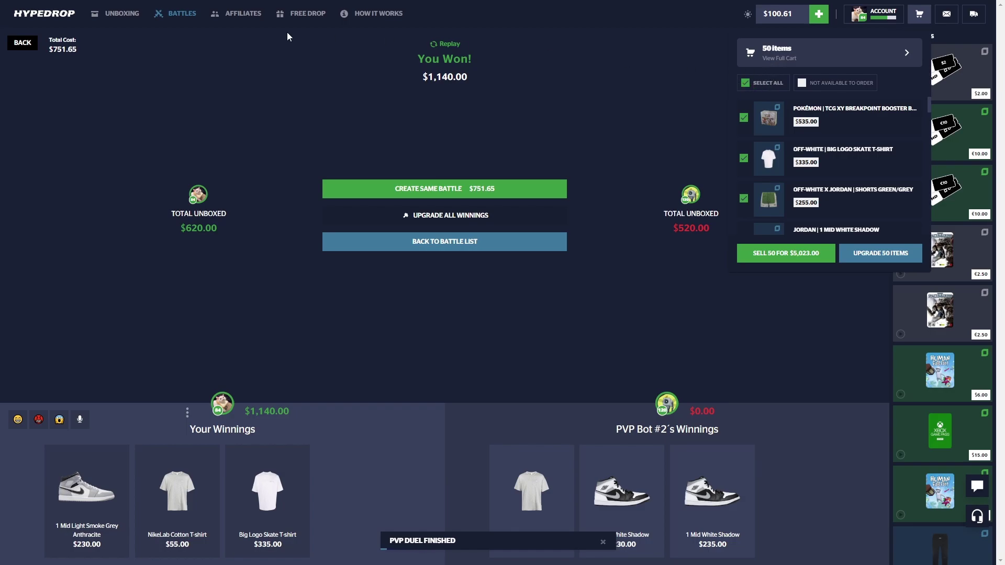
{"action": "left_click", "coordinate": [176, 17]}
Step: Return to the battle list, glance at the cart again, and go to the All Boxes page
{"action": "left_click", "coordinate": [183, 19]}
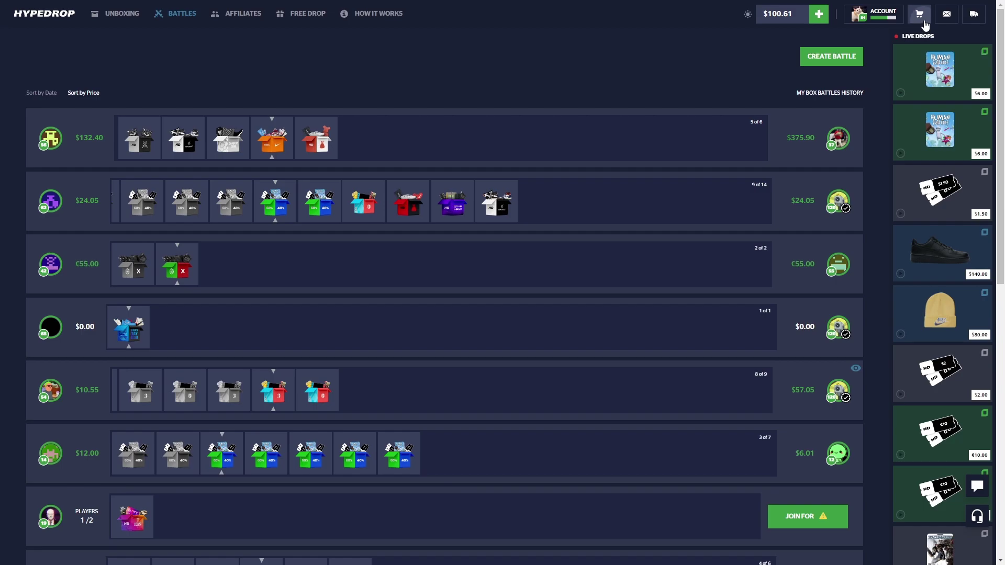
{"action": "left_click", "coordinate": [920, 18]}
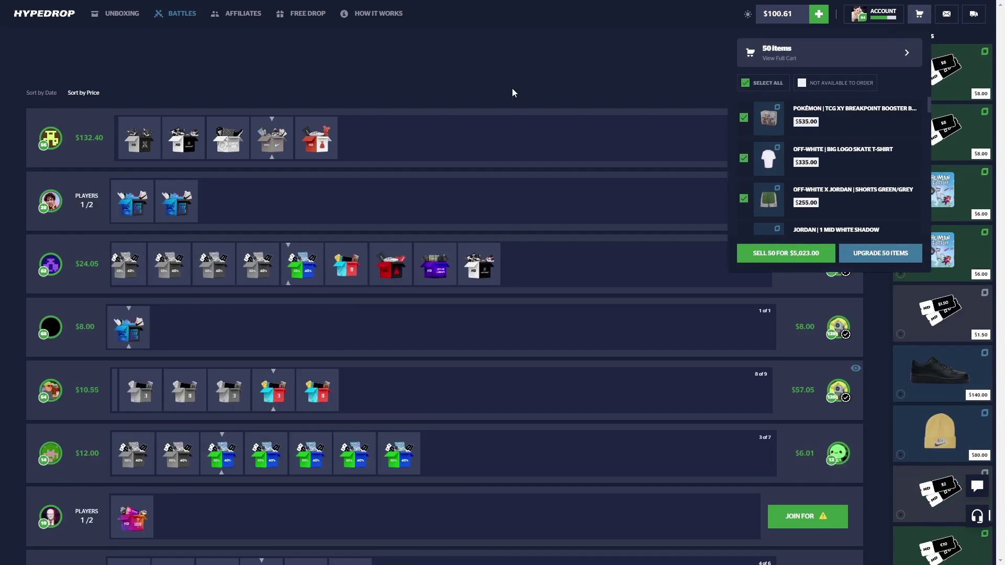
{"action": "left_click", "coordinate": [91, 52]}
{"action": "left_click", "coordinate": [125, 22]}
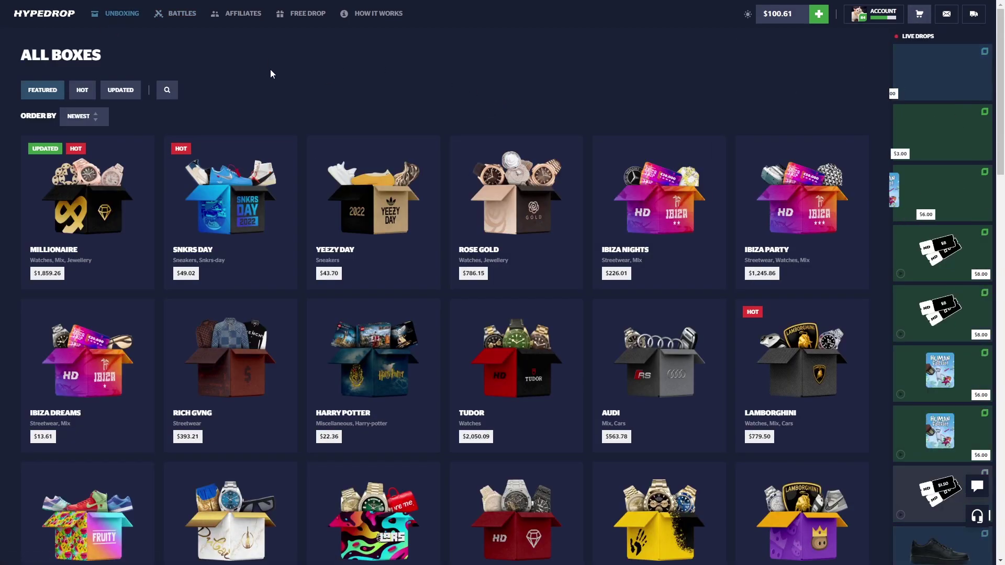